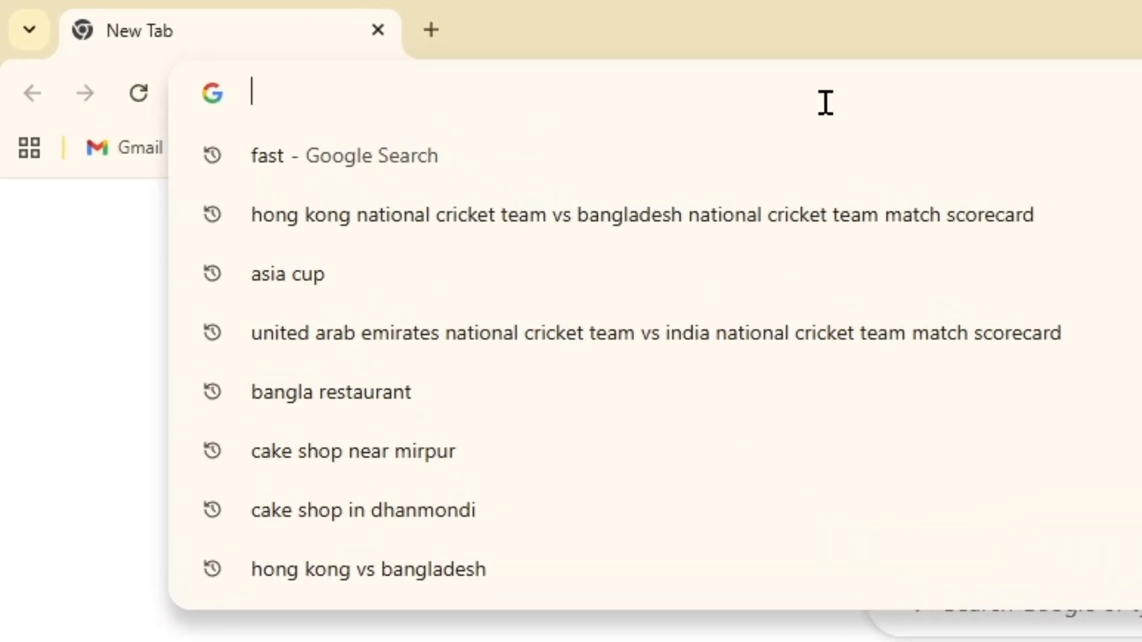
# Step: Search the web for windhawk, open the official windhawk.net site and download the Windhawk installer
pyautogui.write('wind')
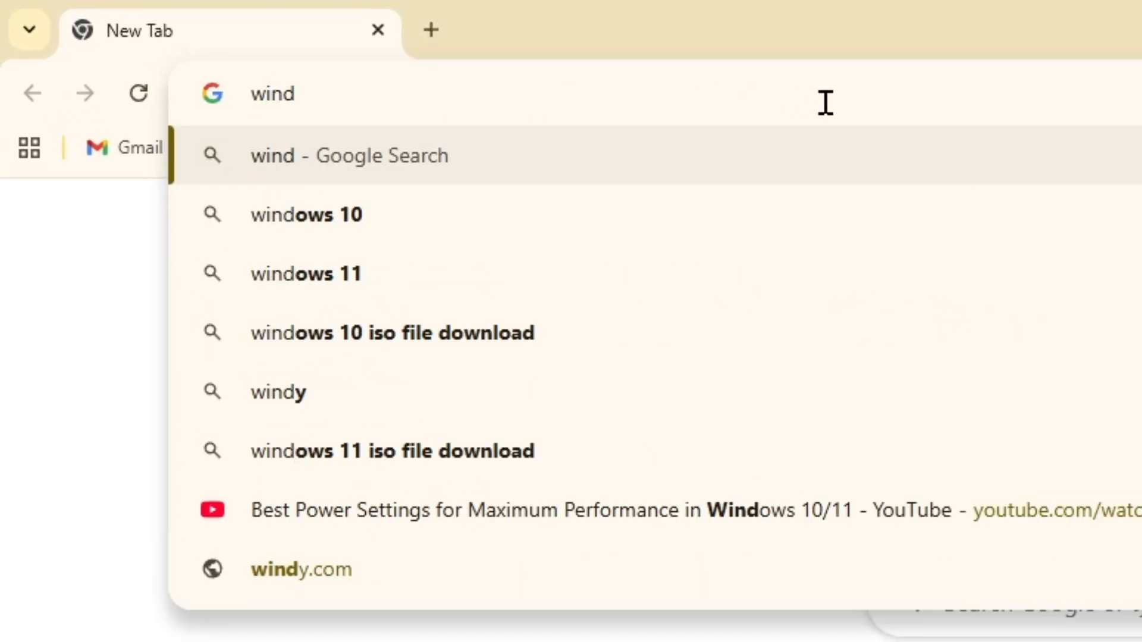
pyautogui.write('hawk')
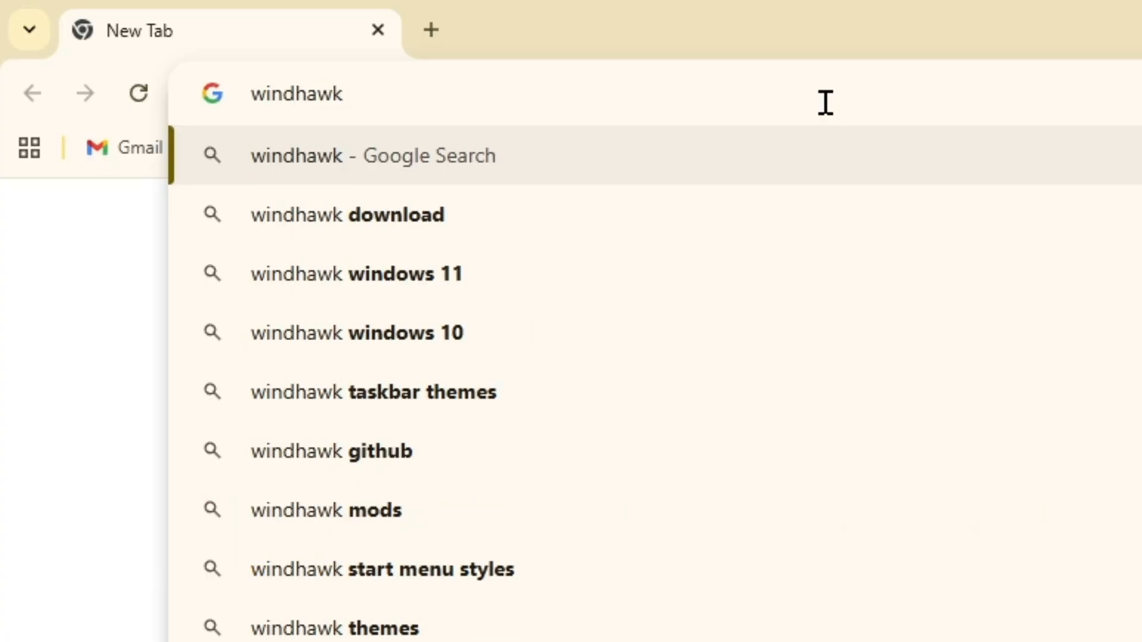
pyautogui.press('Return')
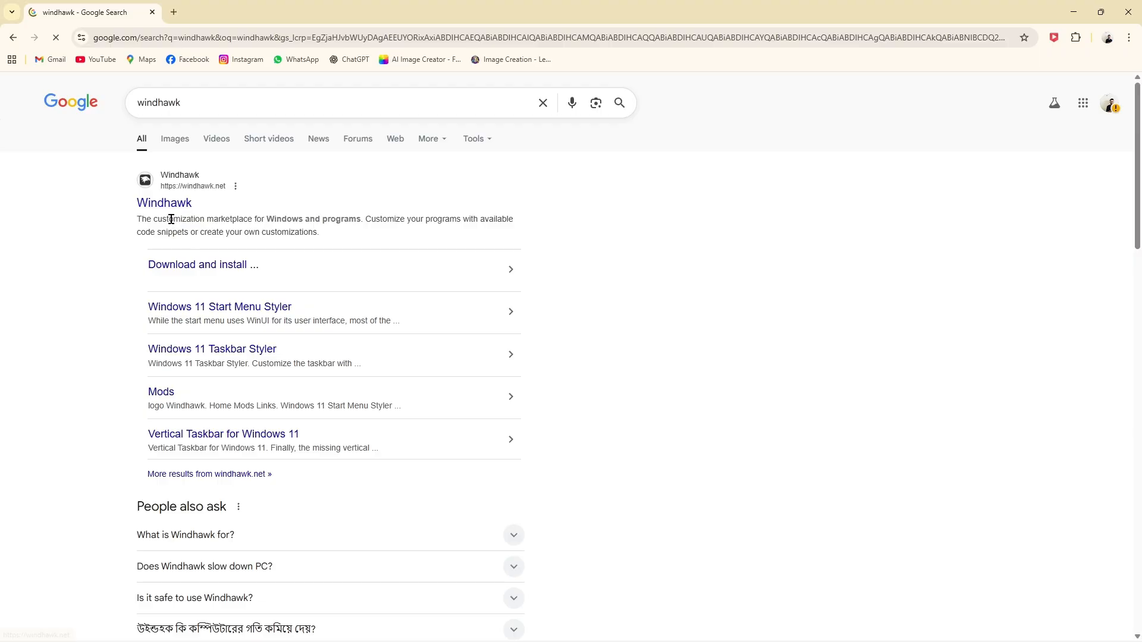
pyautogui.click(169, 205)
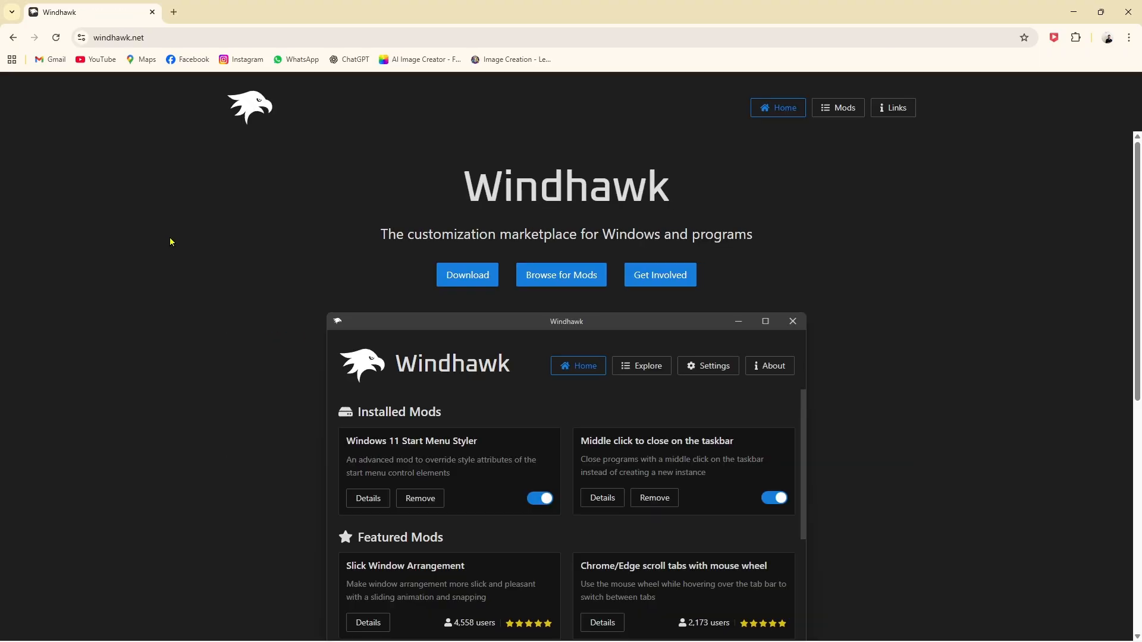
pyautogui.click(473, 278)
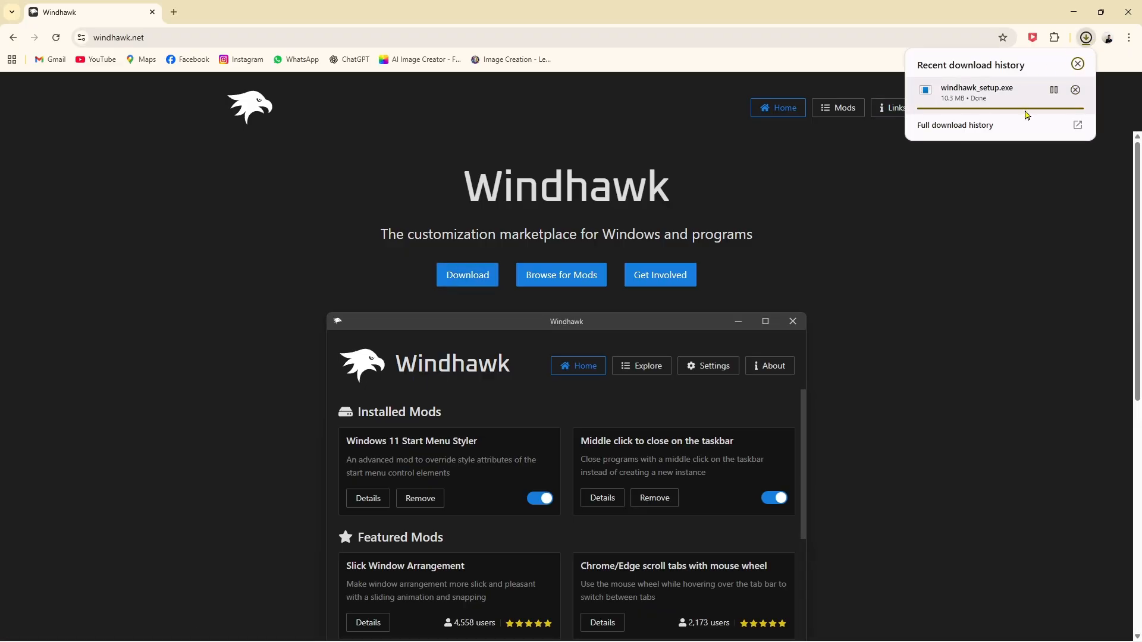
# Step: Run windhawk_setup.exe and complete a standard installation in English with the default components, launching Windhawk at the end
pyautogui.click(980, 94)
pyautogui.click(1073, 12)
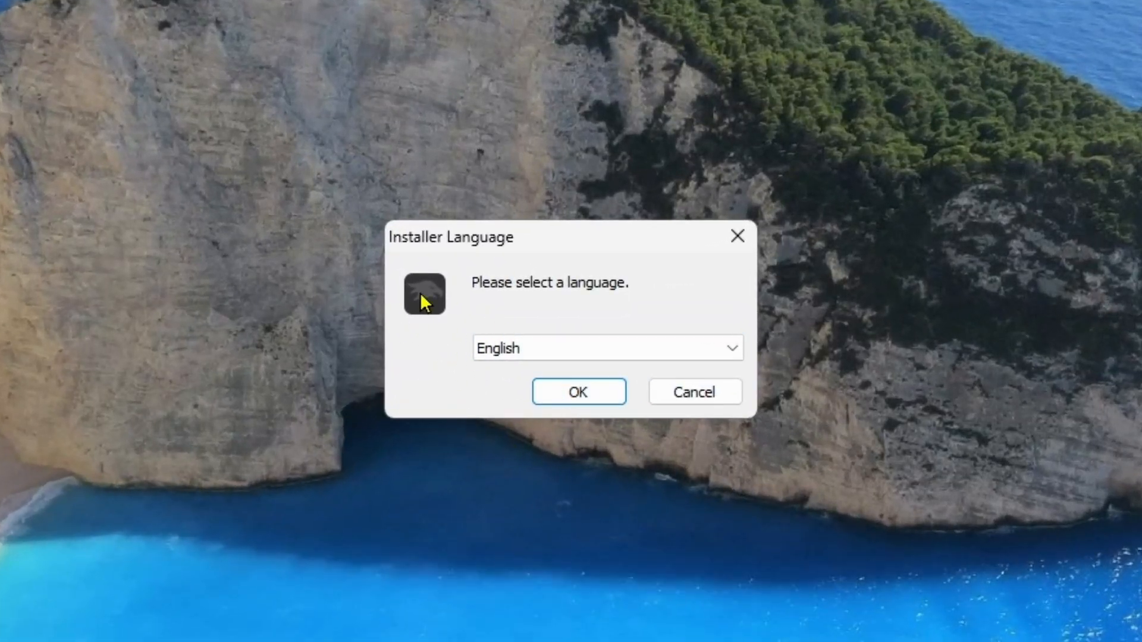
pyautogui.click(548, 396)
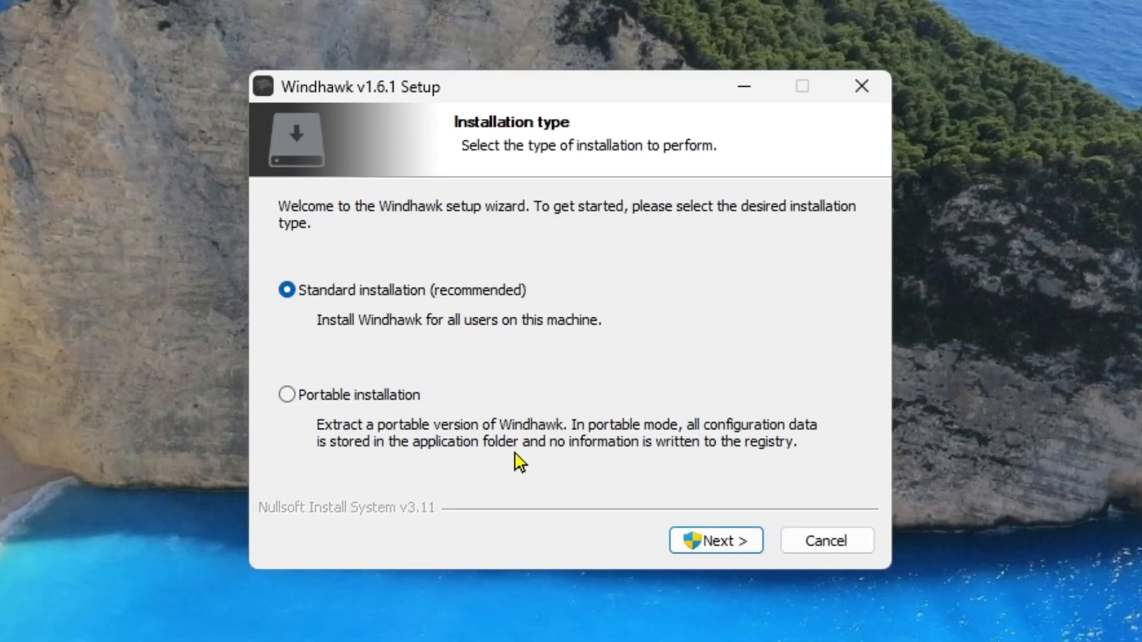
pyautogui.click(703, 547)
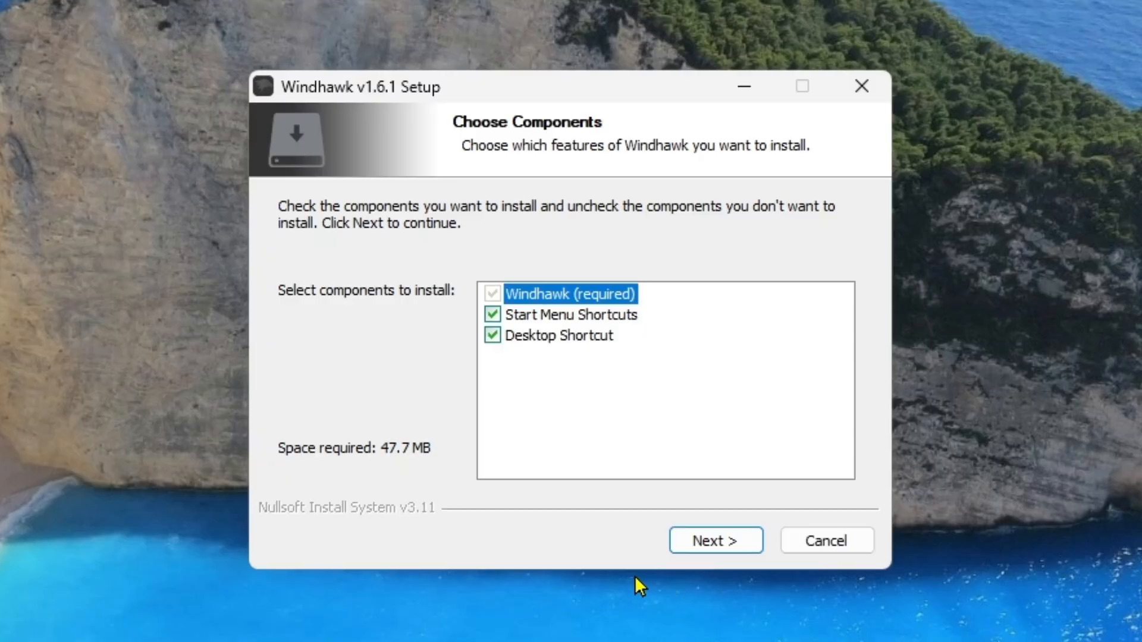
pyautogui.click(678, 543)
pyautogui.click(708, 540)
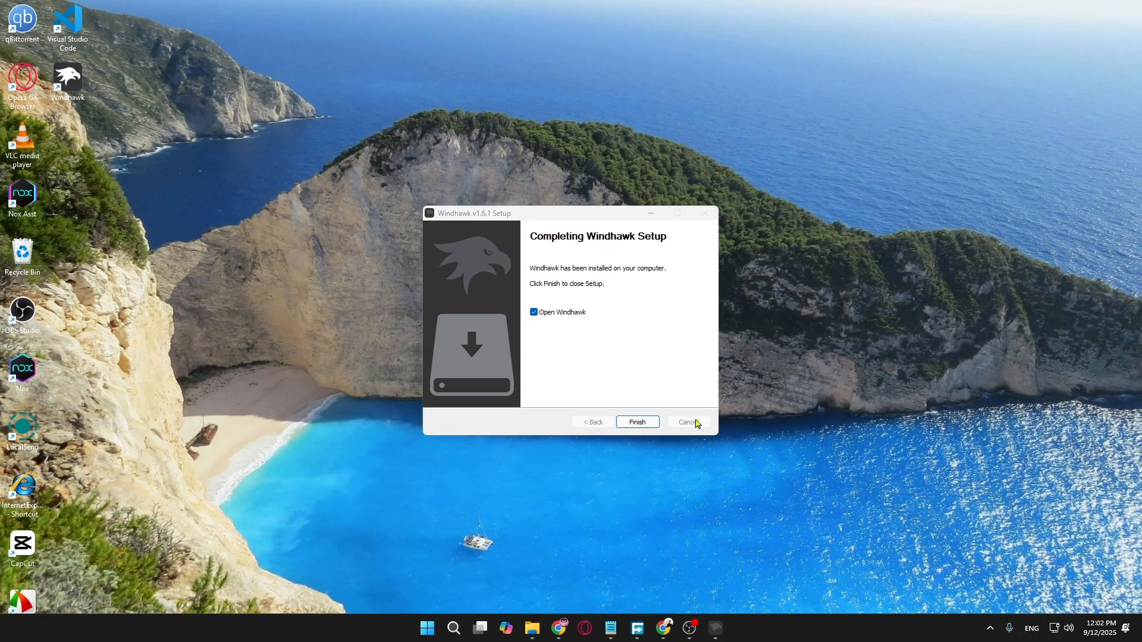
pyautogui.click(637, 421)
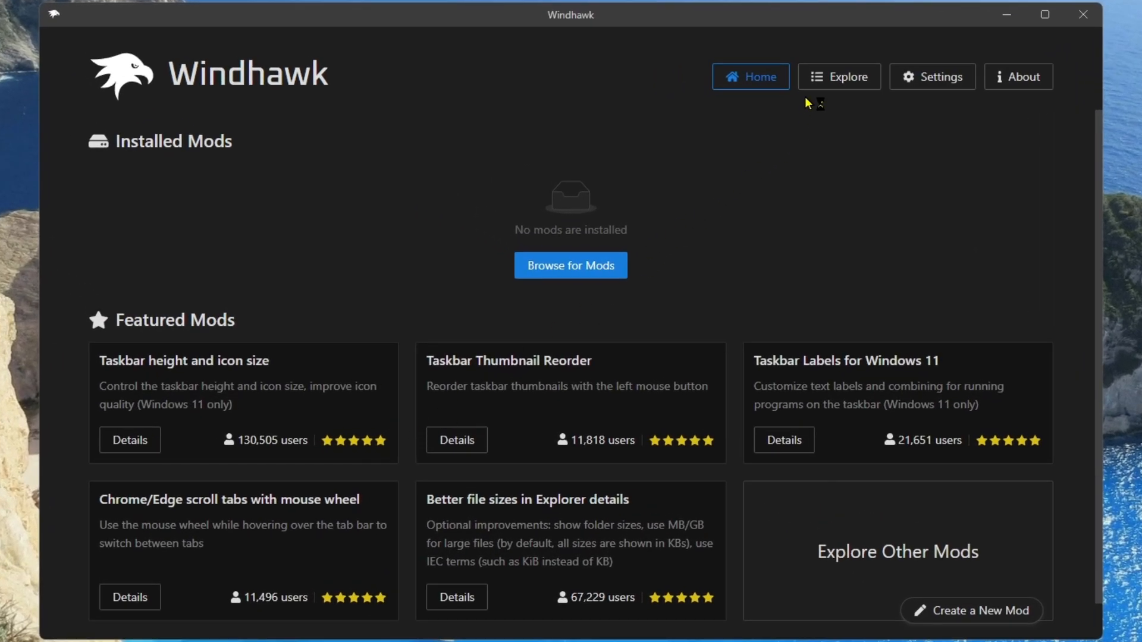
# Step: Find the Windows 11 Start Menu Styler mod, look through its themes and install it, accepting the risk
pyautogui.click(826, 77)
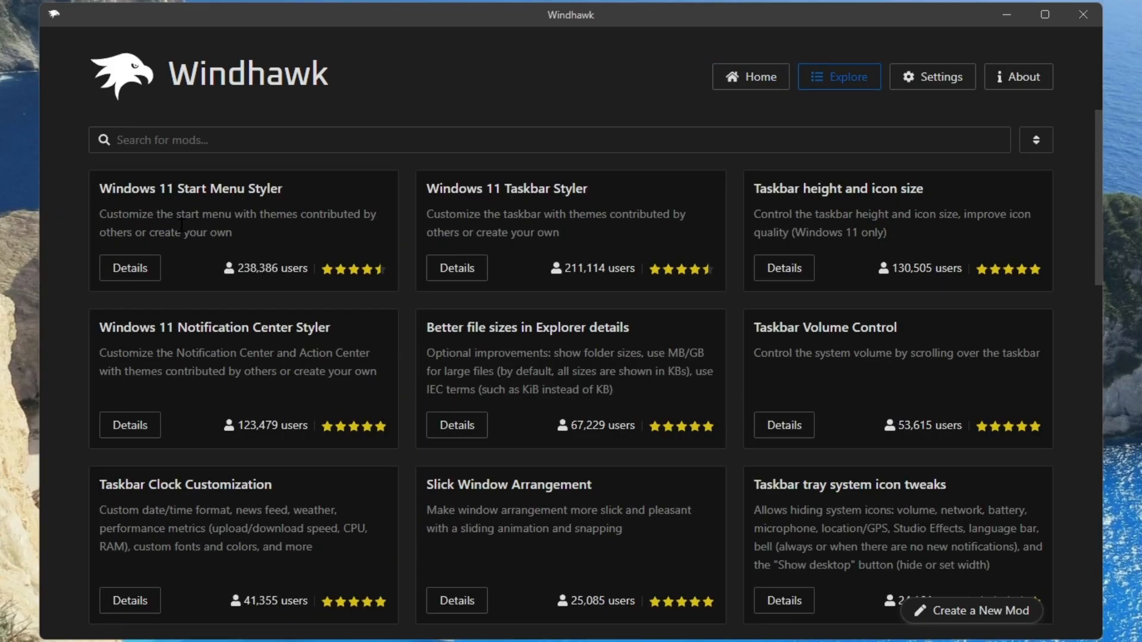
pyautogui.click(156, 266)
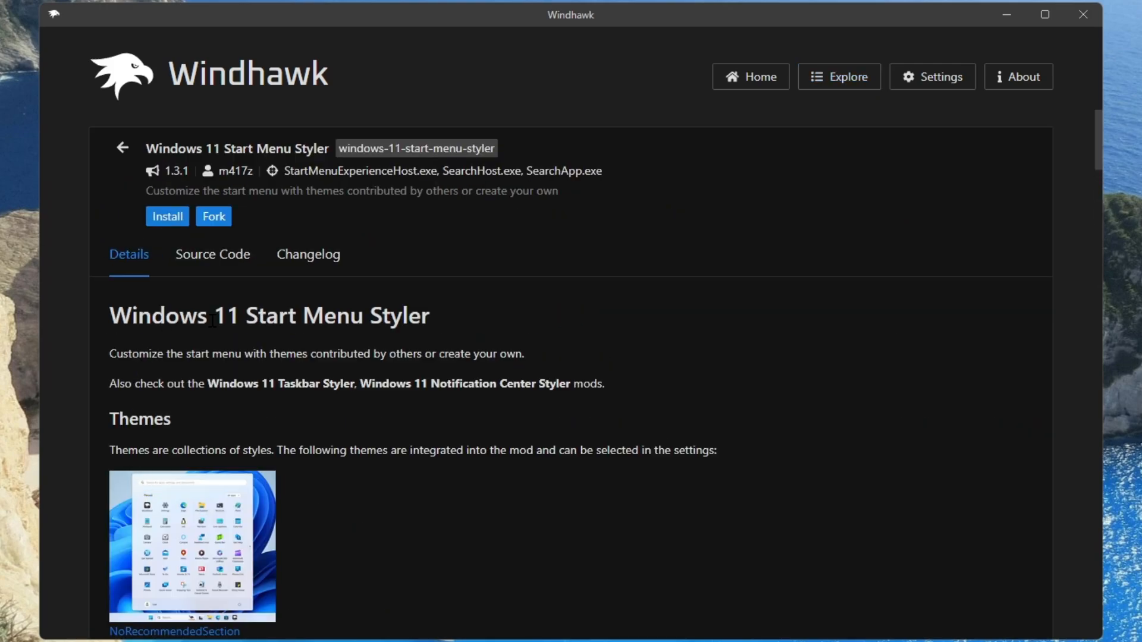
pyautogui.scroll(-15, 250, 375)
pyautogui.scroll(-20, 253, 379)
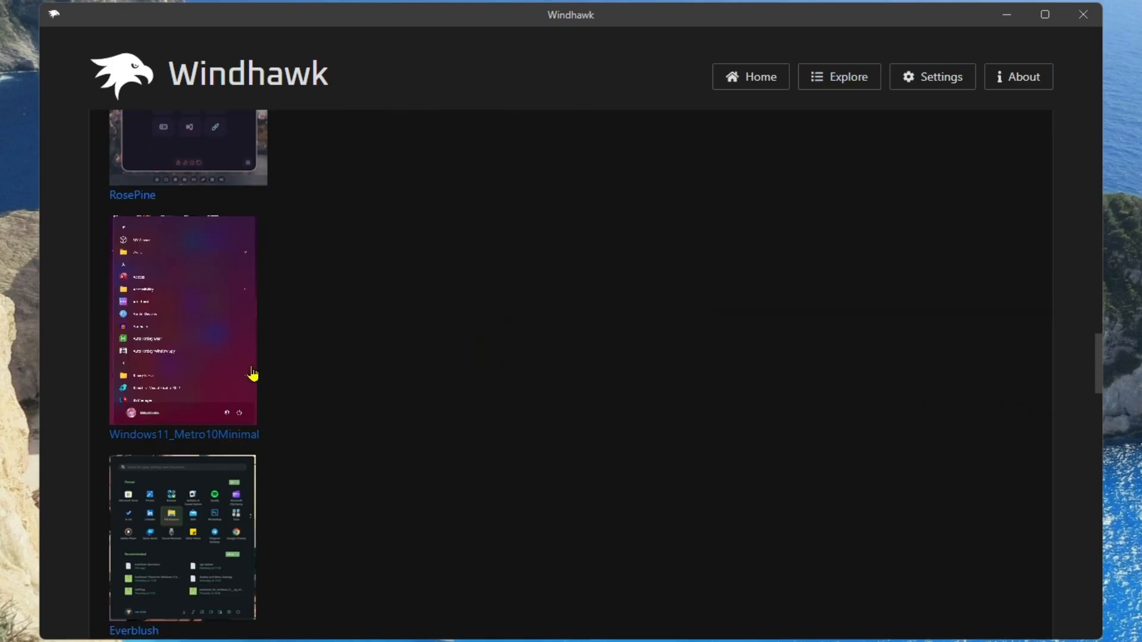
pyautogui.scroll(-5, 256, 364)
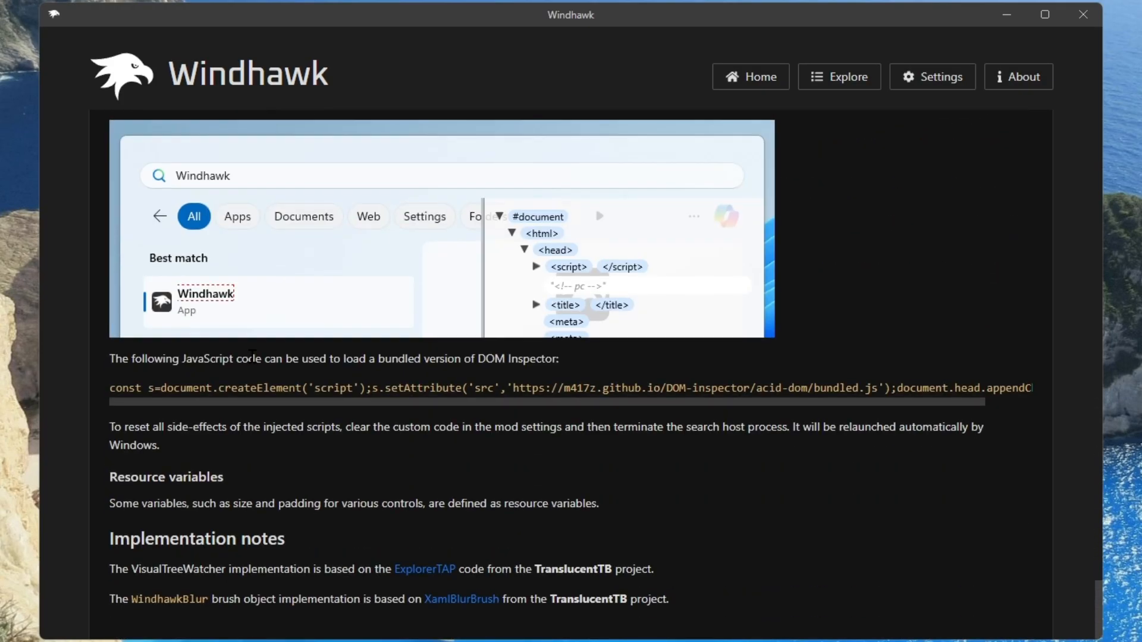
pyautogui.scroll(20, 252, 351)
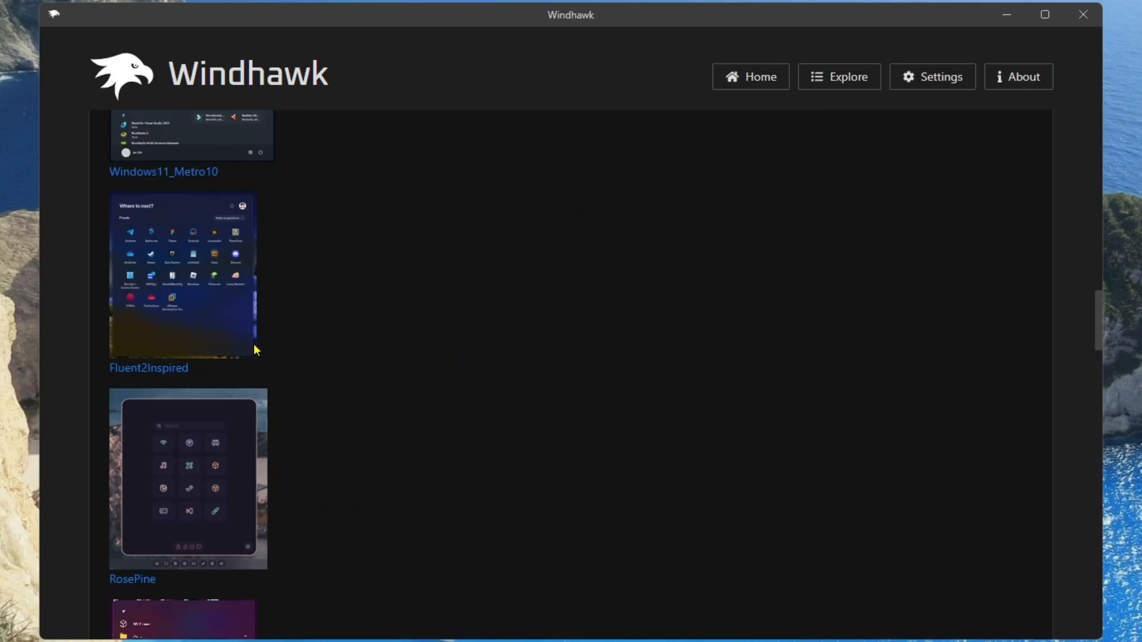
pyautogui.scroll(8, 256, 349)
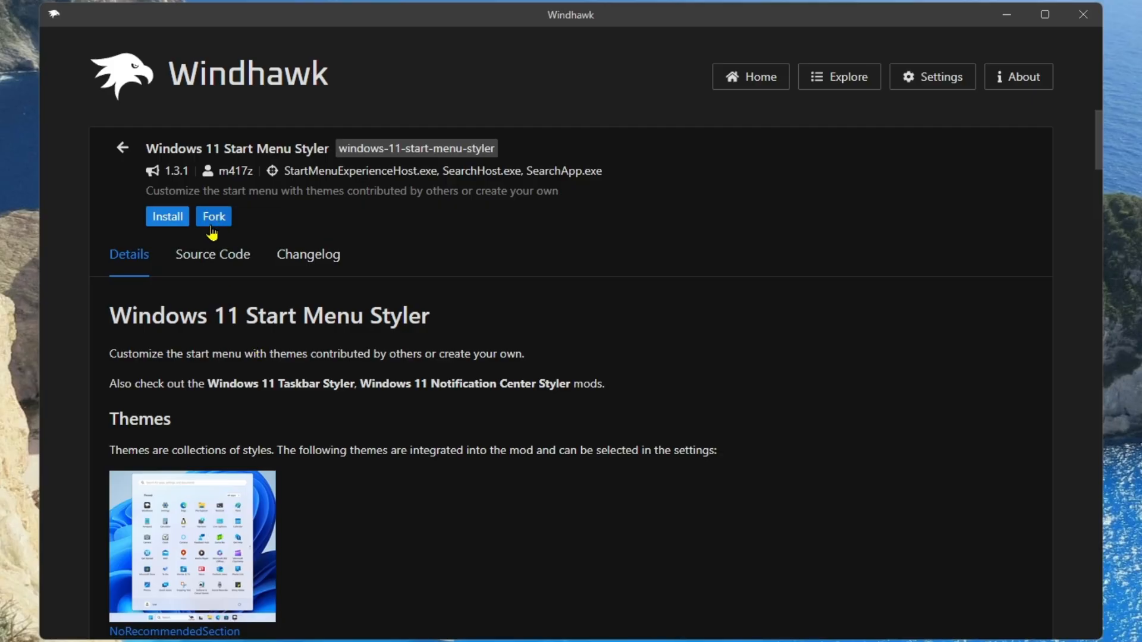
pyautogui.click(173, 221)
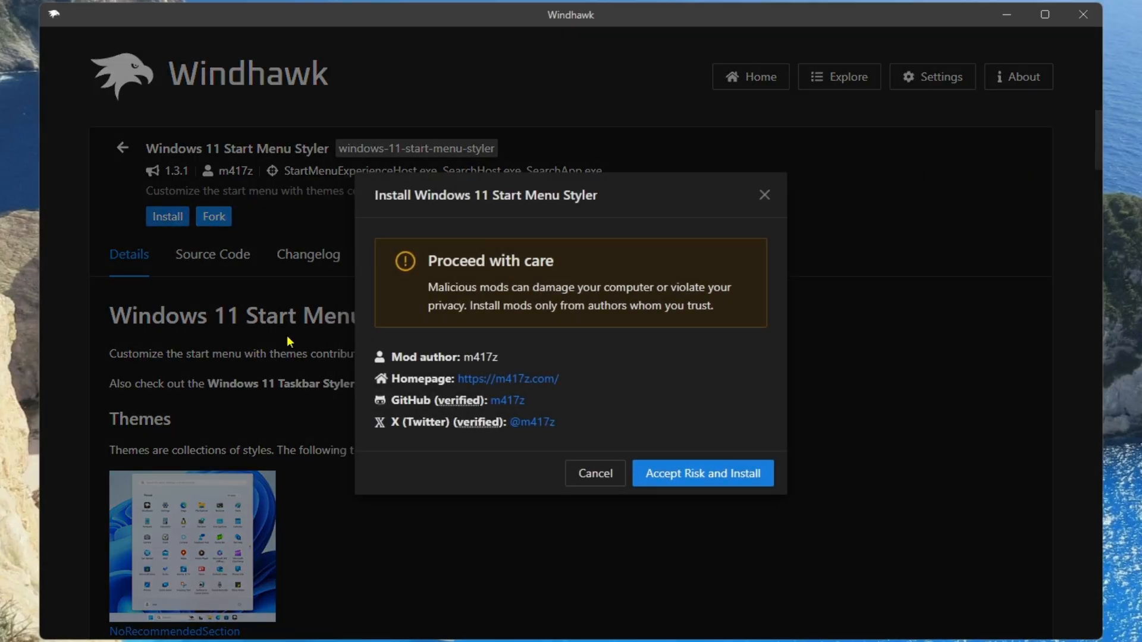
pyautogui.click(668, 474)
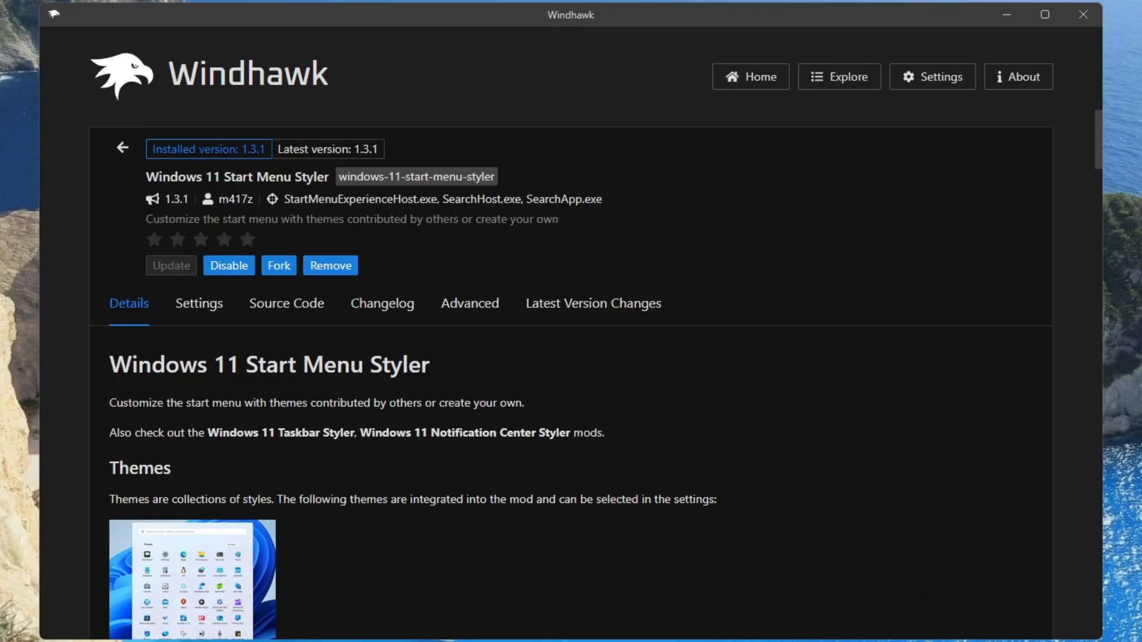
# Step: Install the Windows 11 Taskbar Styler mod, accepting the risk, and look through its themes
pyautogui.click(839, 76)
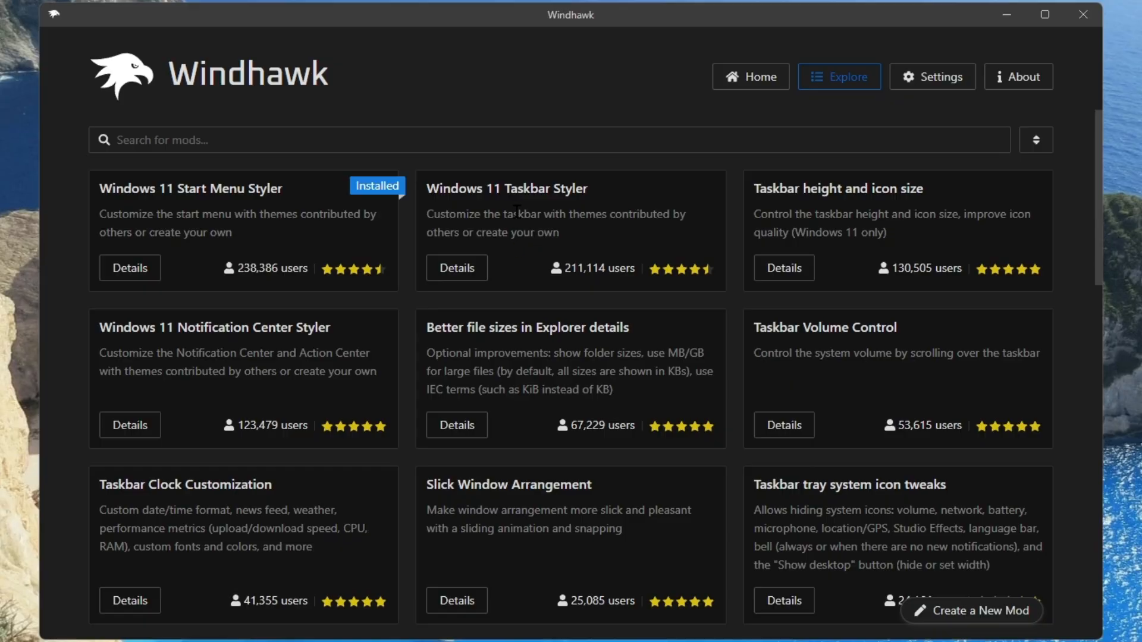
pyautogui.click(465, 276)
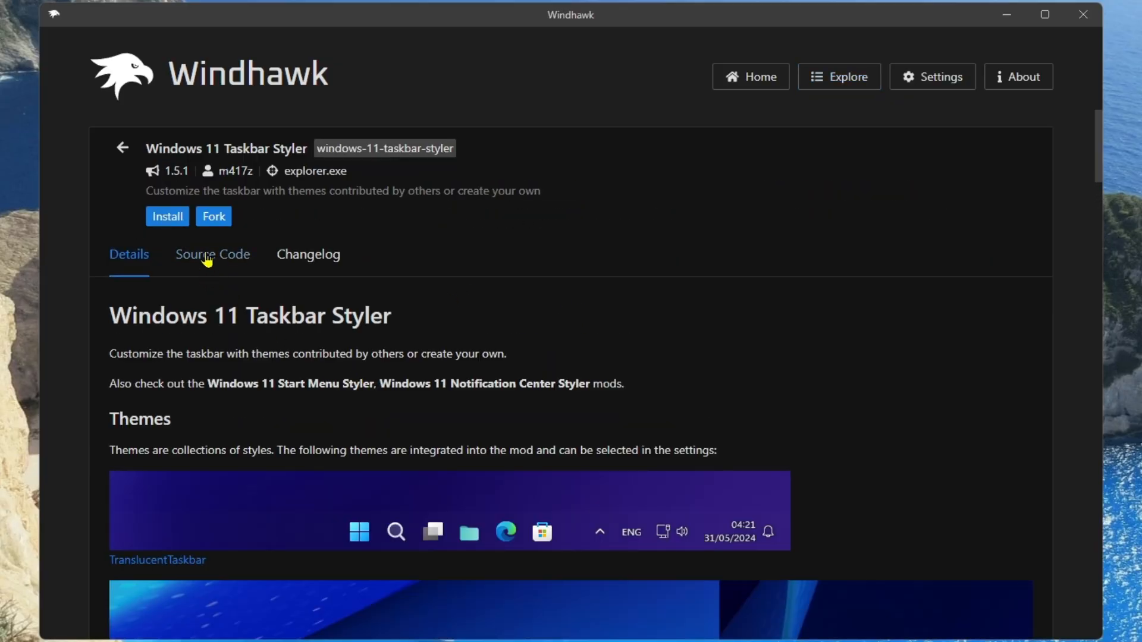
pyautogui.click(179, 225)
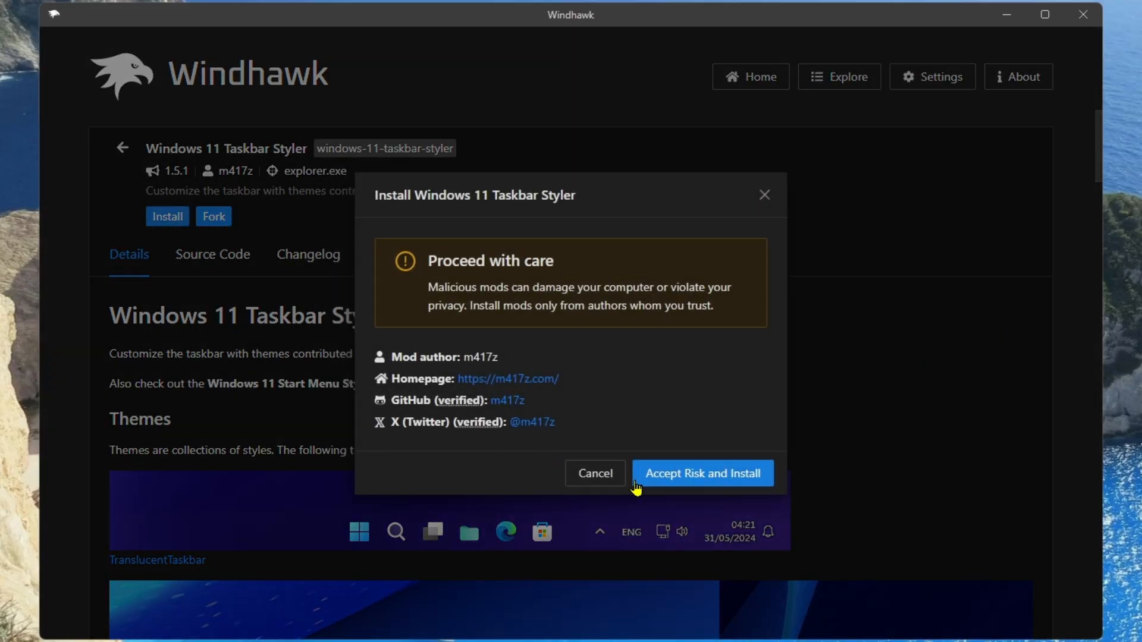
pyautogui.click(648, 479)
pyautogui.scroll(-5, 488, 476)
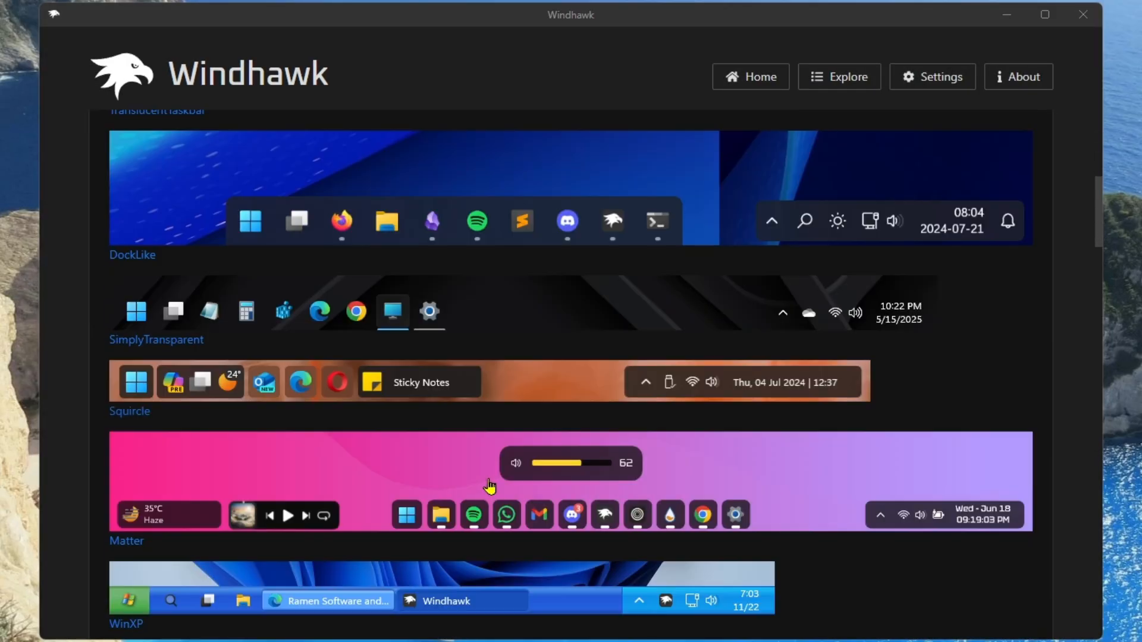
pyautogui.scroll(-4, 489, 486)
pyautogui.scroll(10, 491, 485)
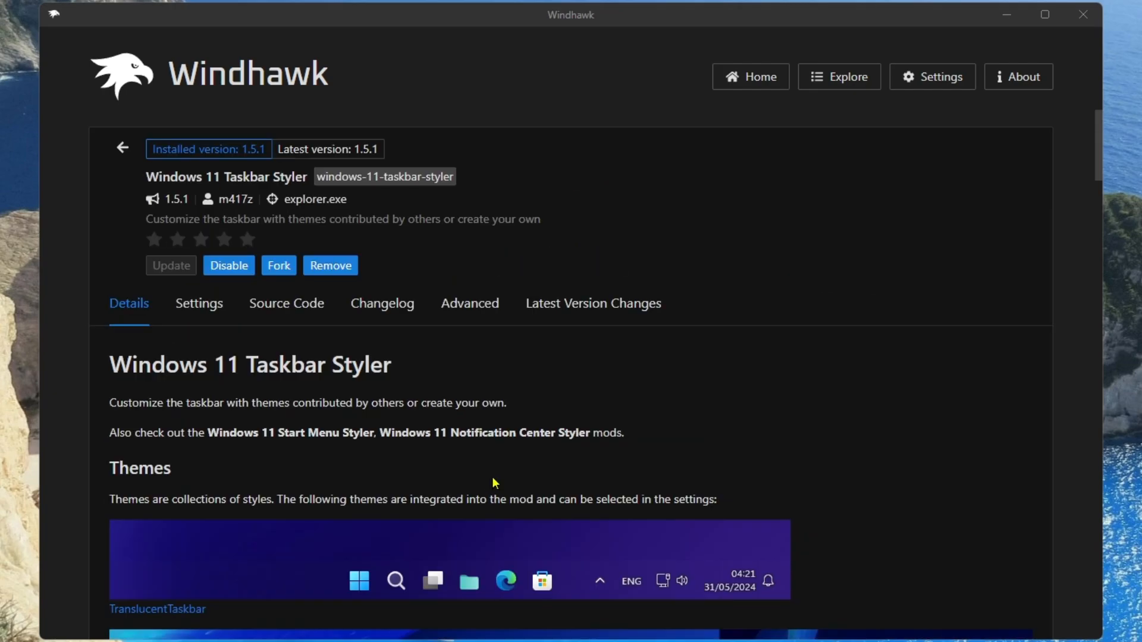
# Step: Open the advanced options of the Windows 11 Taskbar Styler mod and review the mod settings and process lists
pyautogui.click(469, 304)
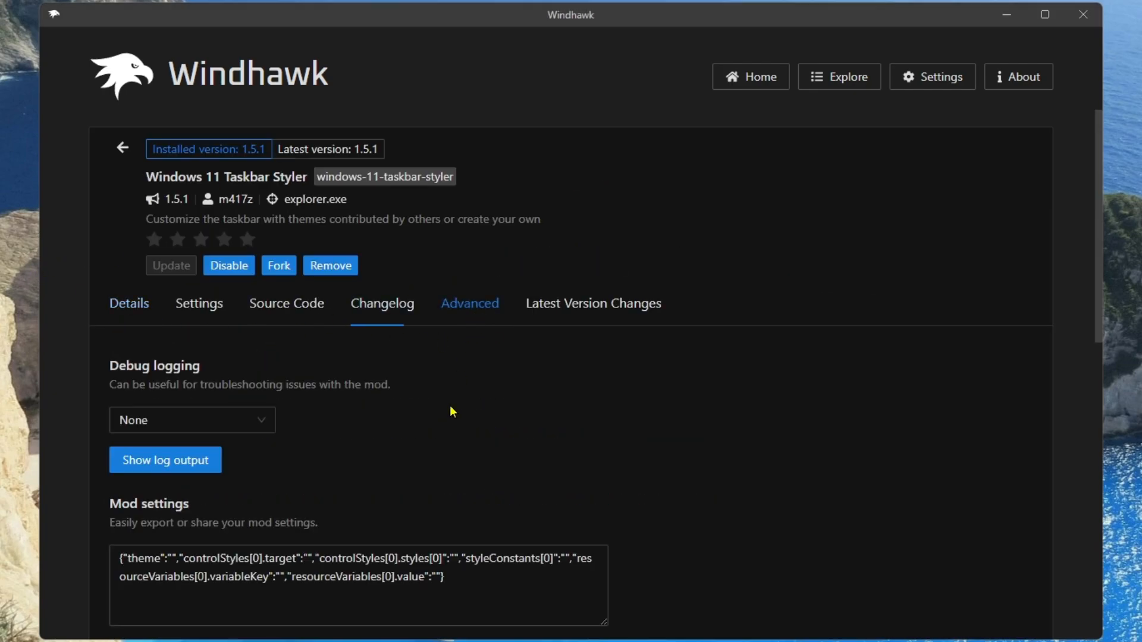
pyautogui.scroll(-8, 451, 416)
pyautogui.scroll(5, 448, 449)
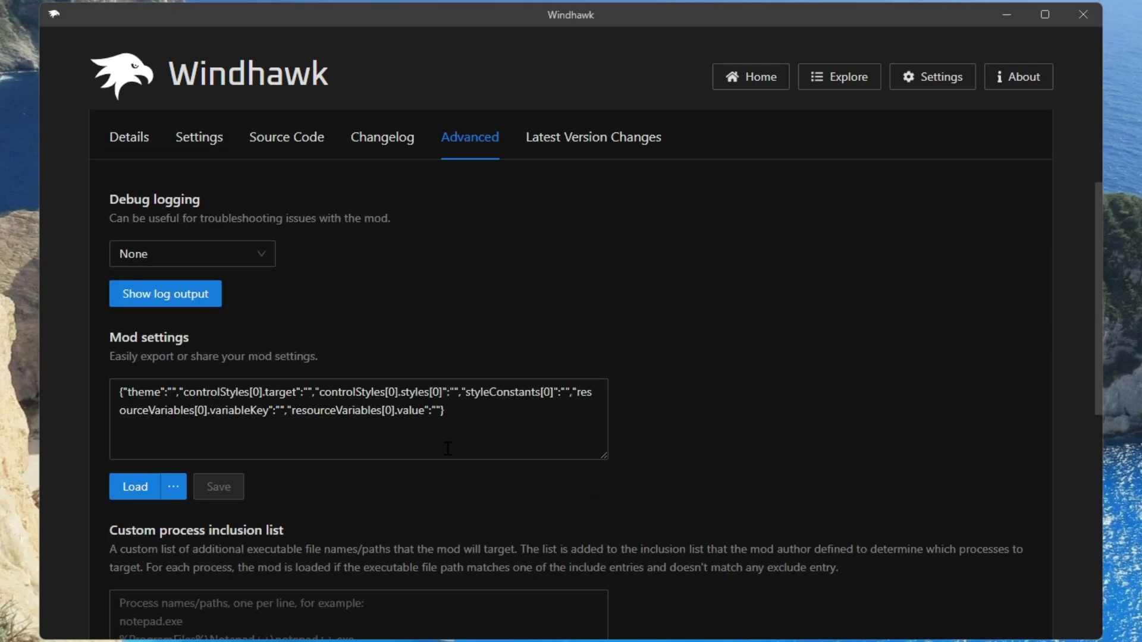
pyautogui.scroll(-4, 448, 448)
pyautogui.scroll(3, 448, 448)
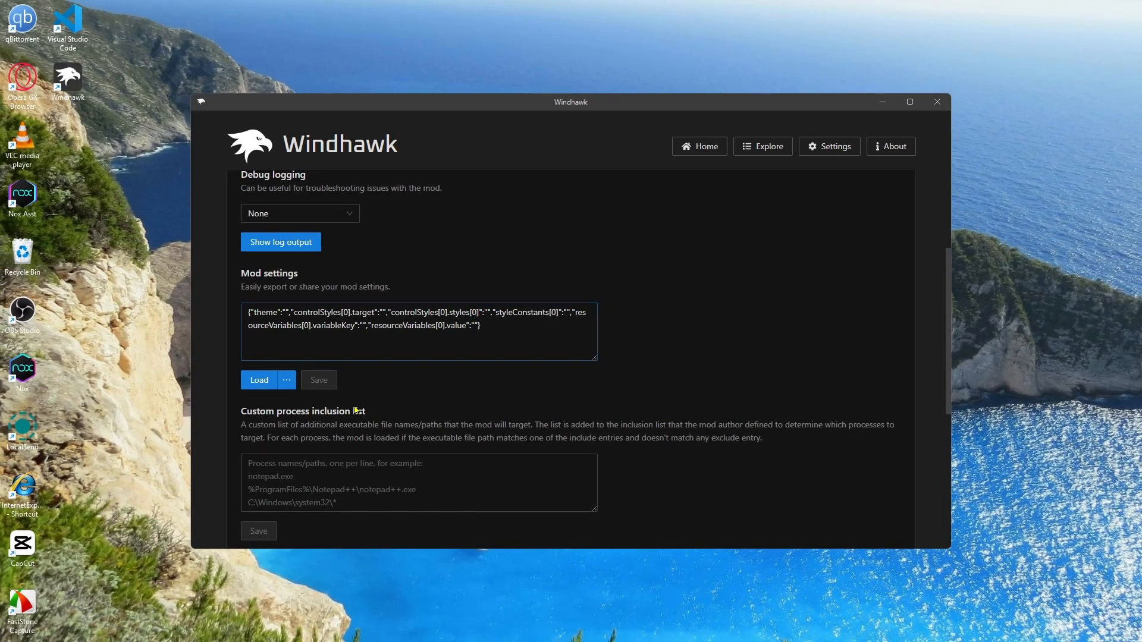
pyautogui.scroll(-4, 270, 433)
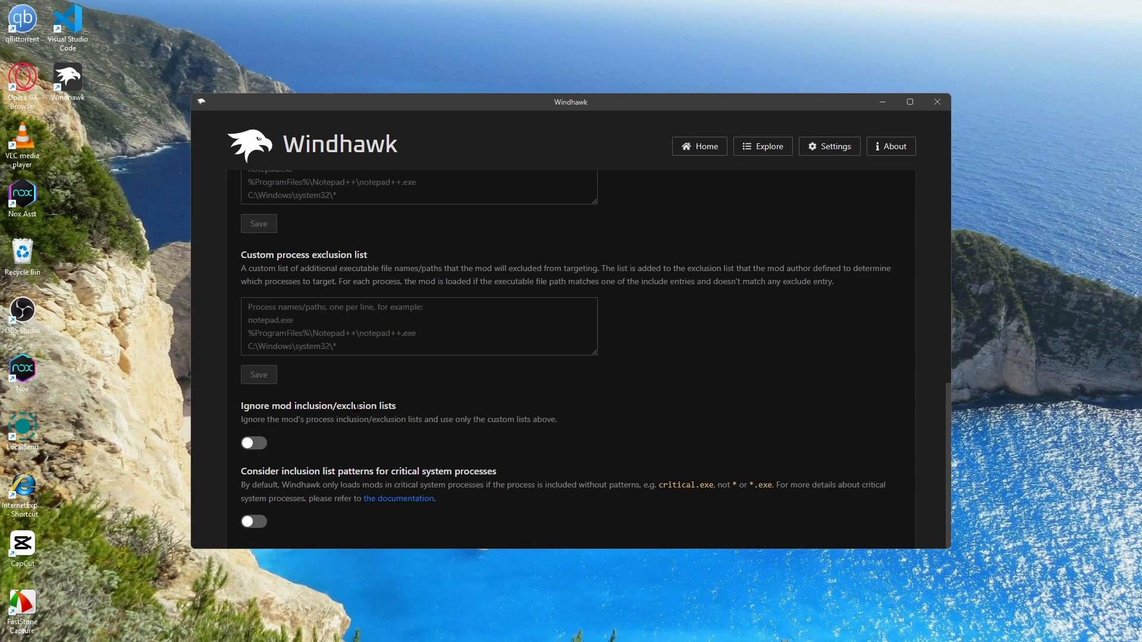
pyautogui.scroll(4, 271, 433)
pyautogui.scroll(4, 356, 401)
pyautogui.scroll(-3, 358, 411)
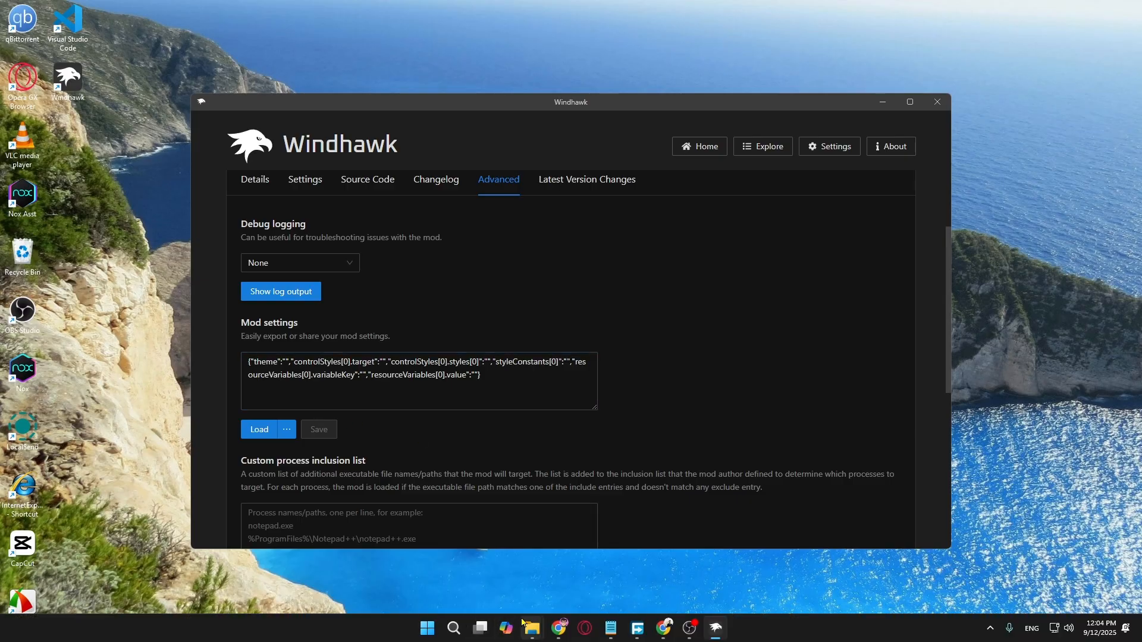
# Step: Switch to File Explorer, open the Taskbar Styler text file, copy its entire code and minimize the editor
pyautogui.moveTo(530, 633)
pyautogui.click(464, 589)
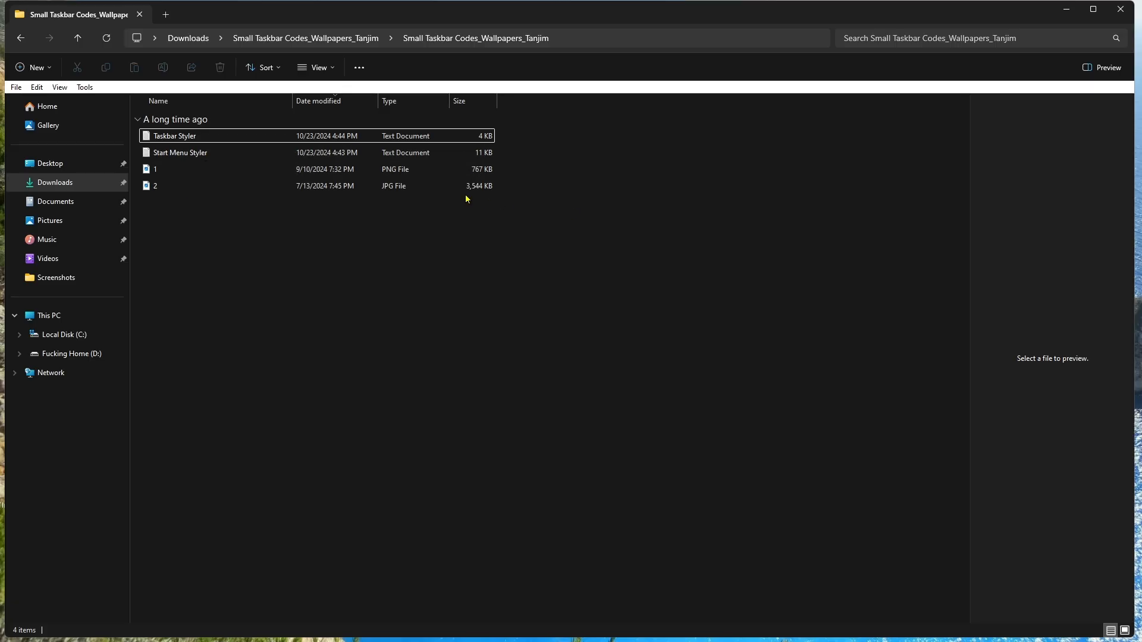
pyautogui.doubleClick(232, 136)
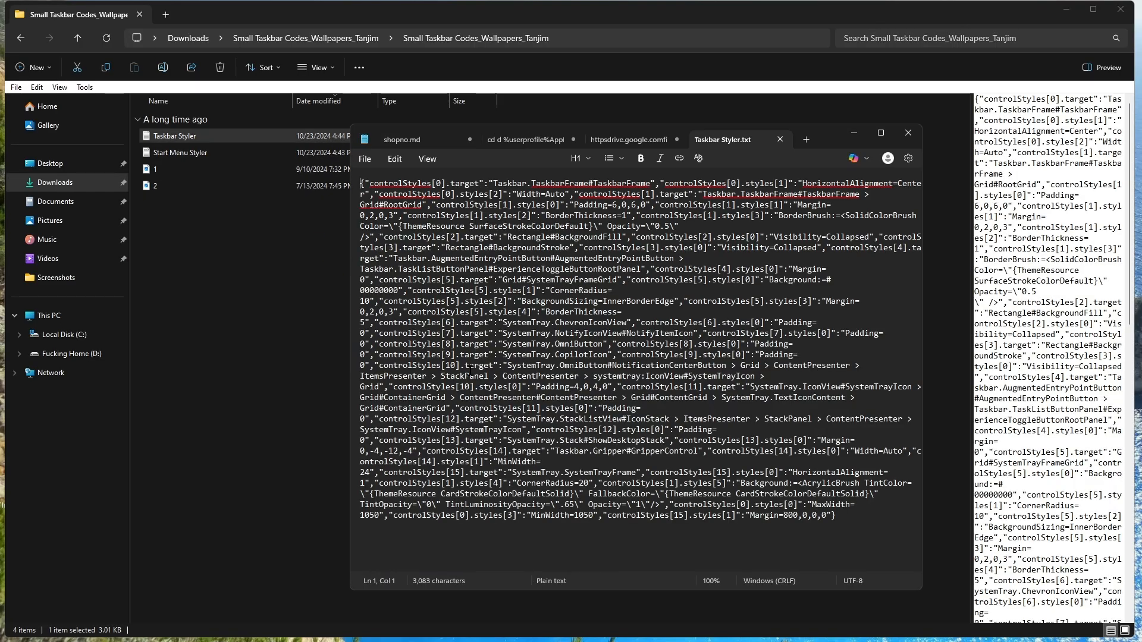
pyautogui.moveTo(839, 515); pyautogui.dragTo(346, 182)
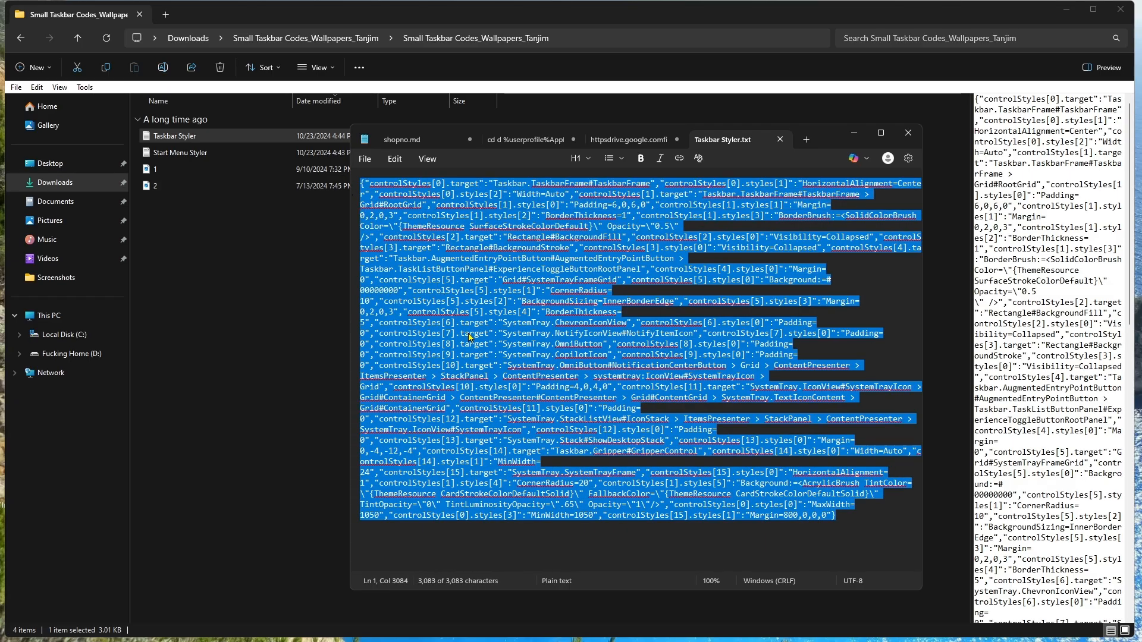
pyautogui.rightClick(499, 257)
pyautogui.click(556, 271)
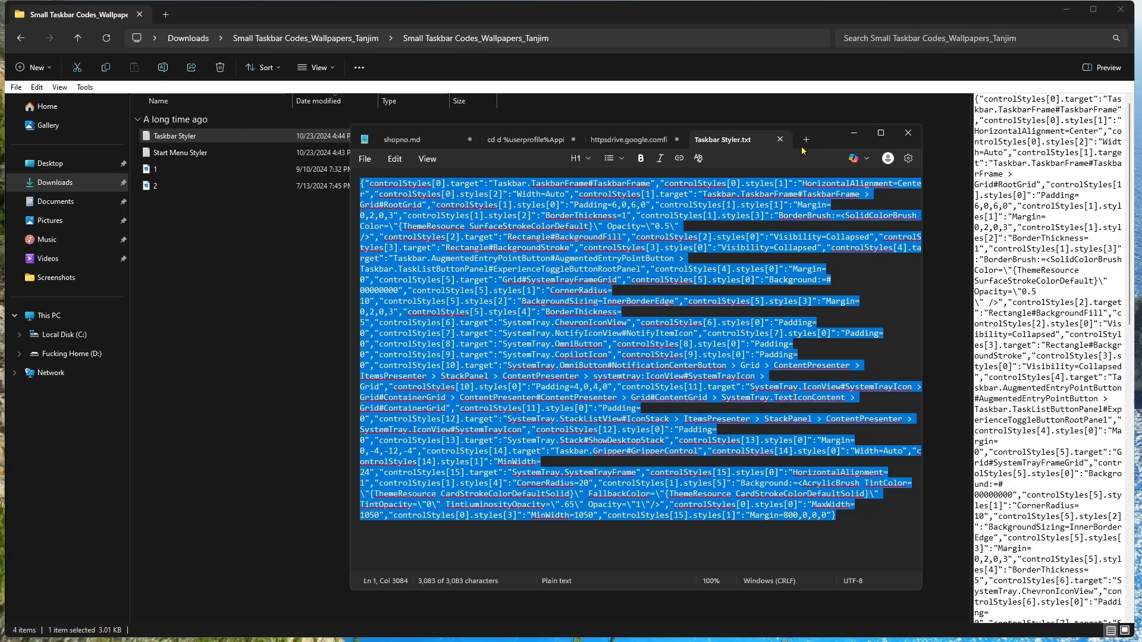
pyautogui.click(854, 132)
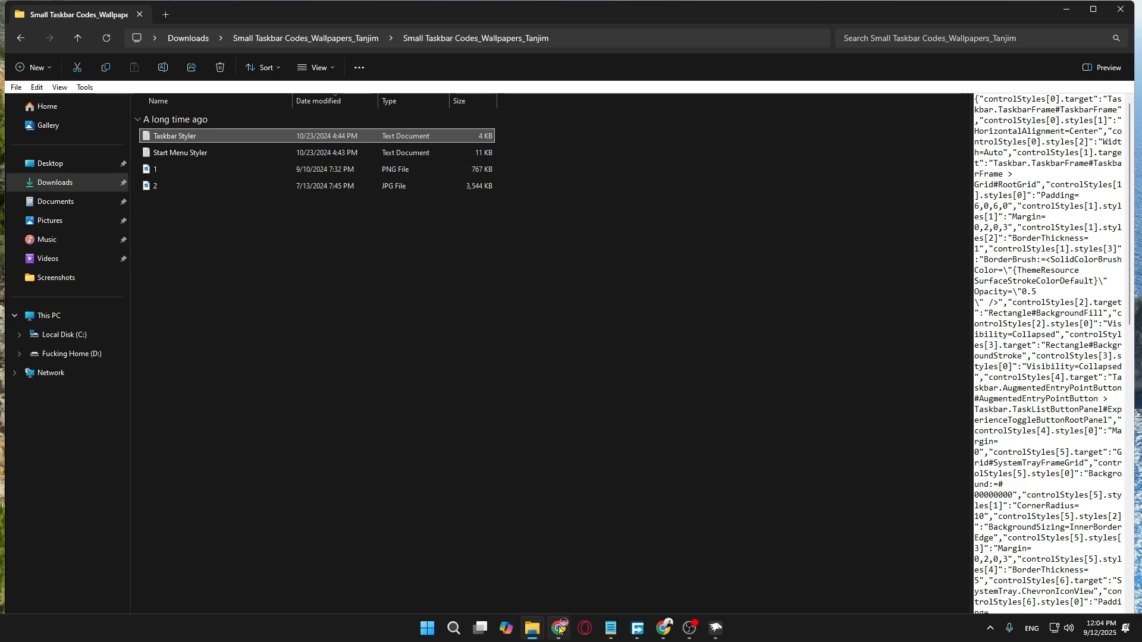
# Step: Return to Windhawk, replace the Taskbar Styler mod settings with the copied code and save them
pyautogui.click(715, 628)
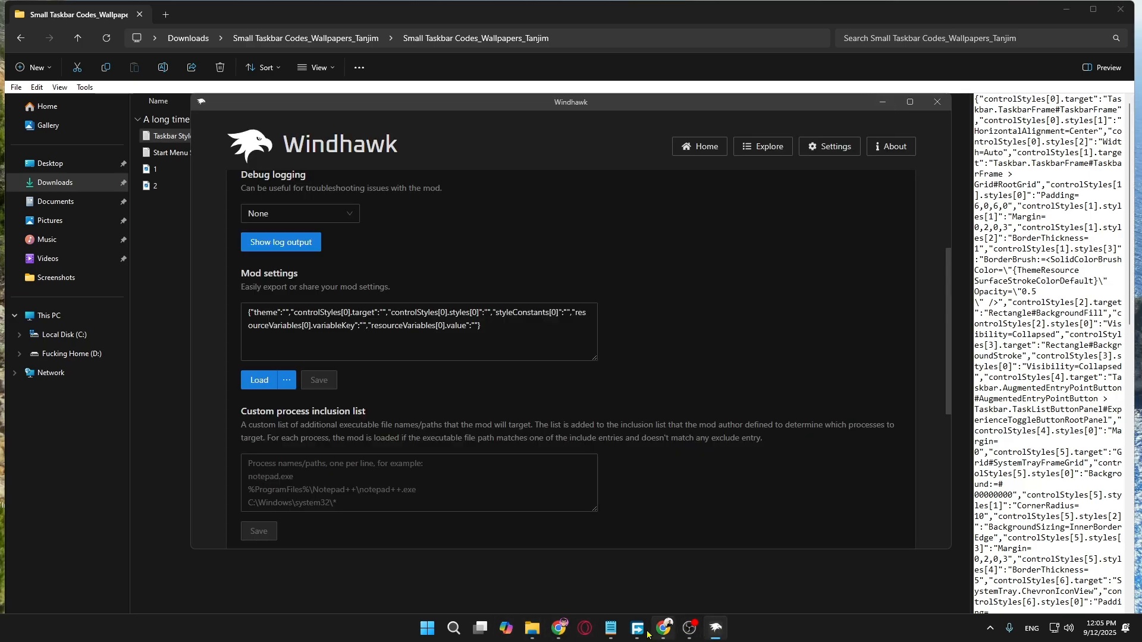
pyautogui.click(489, 334)
pyautogui.hotkey('ctrl', 'a')
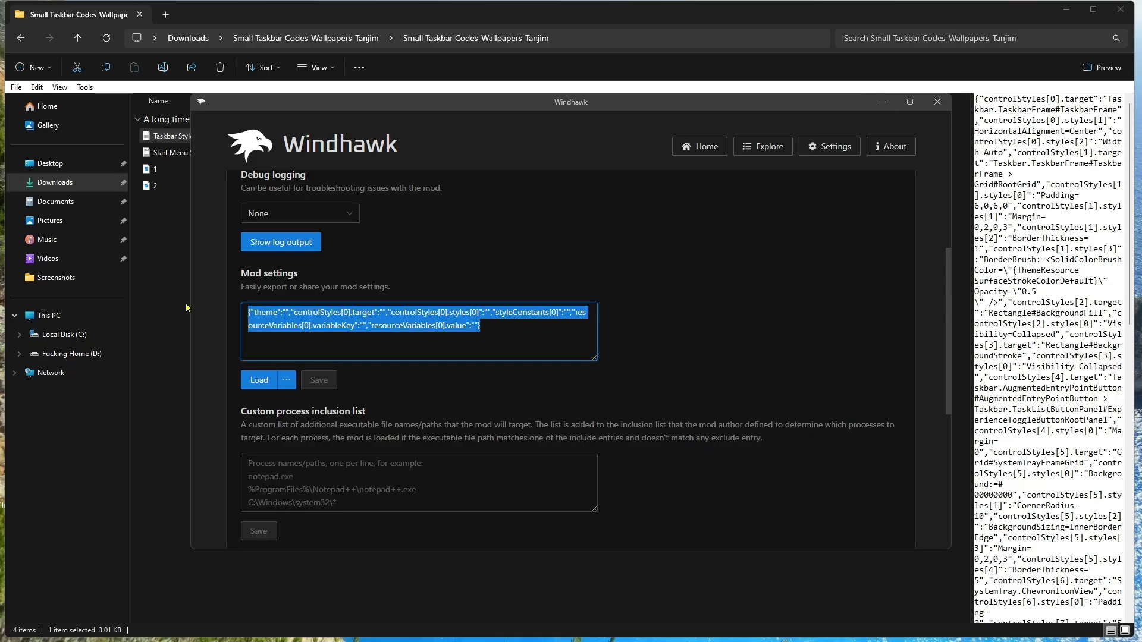
pyautogui.hotkey('ctrl', 'v')
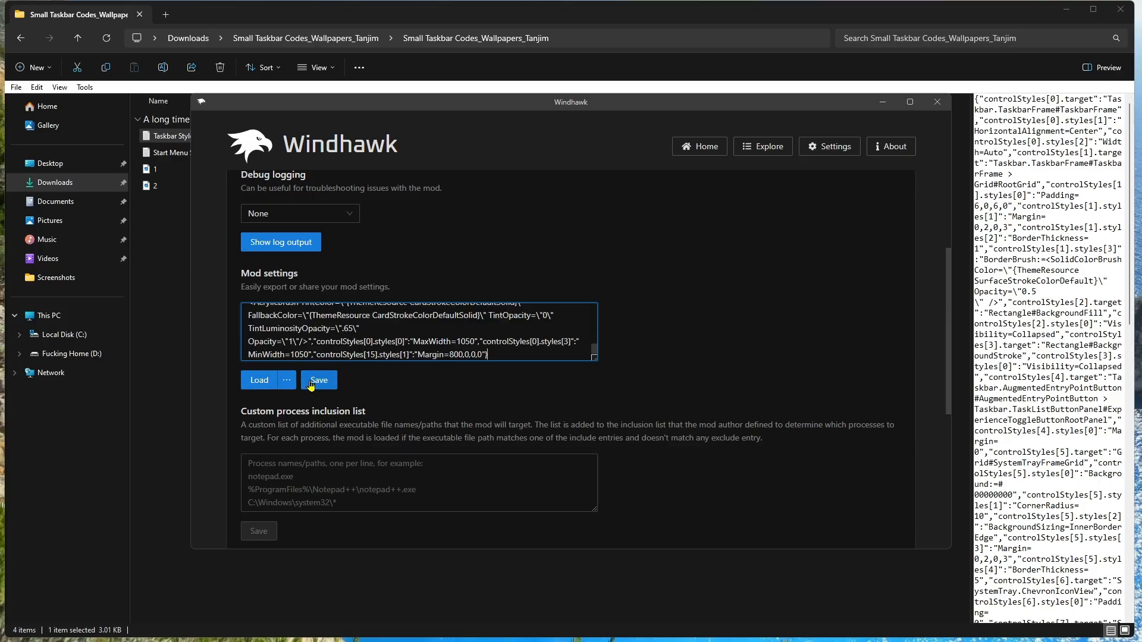
pyautogui.click(313, 384)
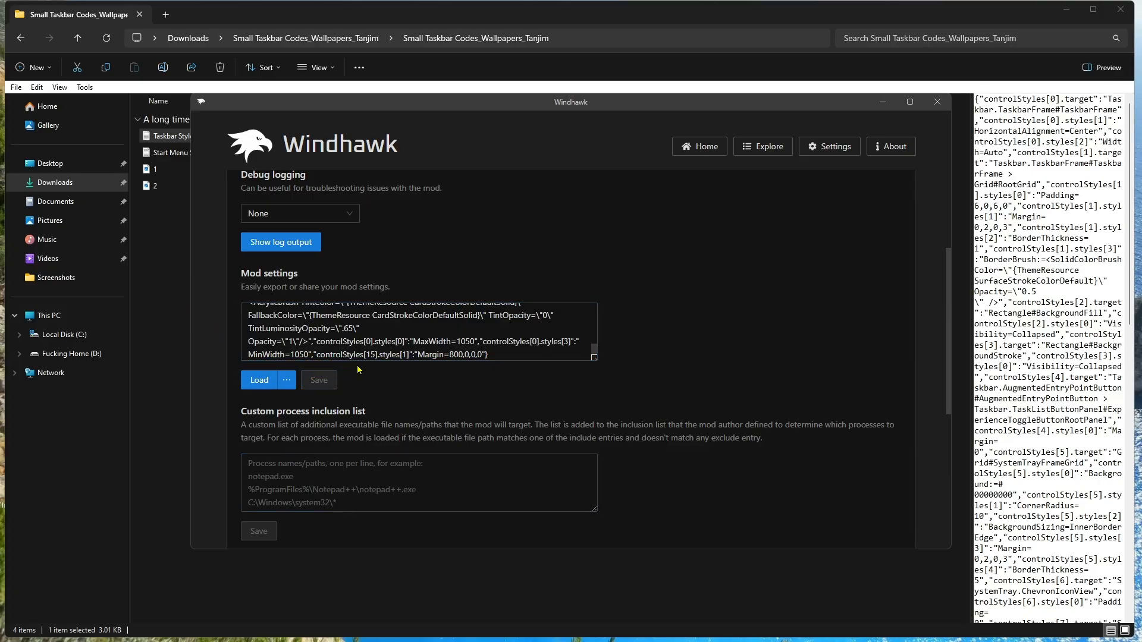
# Step: Check the Start menu and minimize the Windhawk and File Explorer windows to view the restyled taskbar on the desktop
pyautogui.scroll(3, 357, 369)
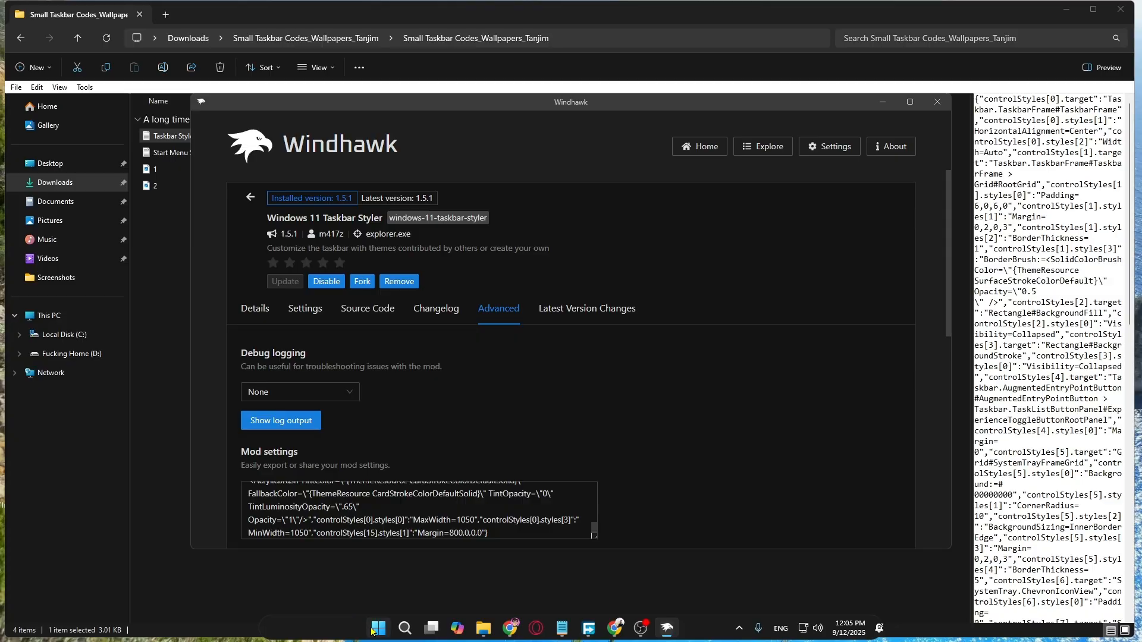
pyautogui.click(374, 632)
pyautogui.click(375, 633)
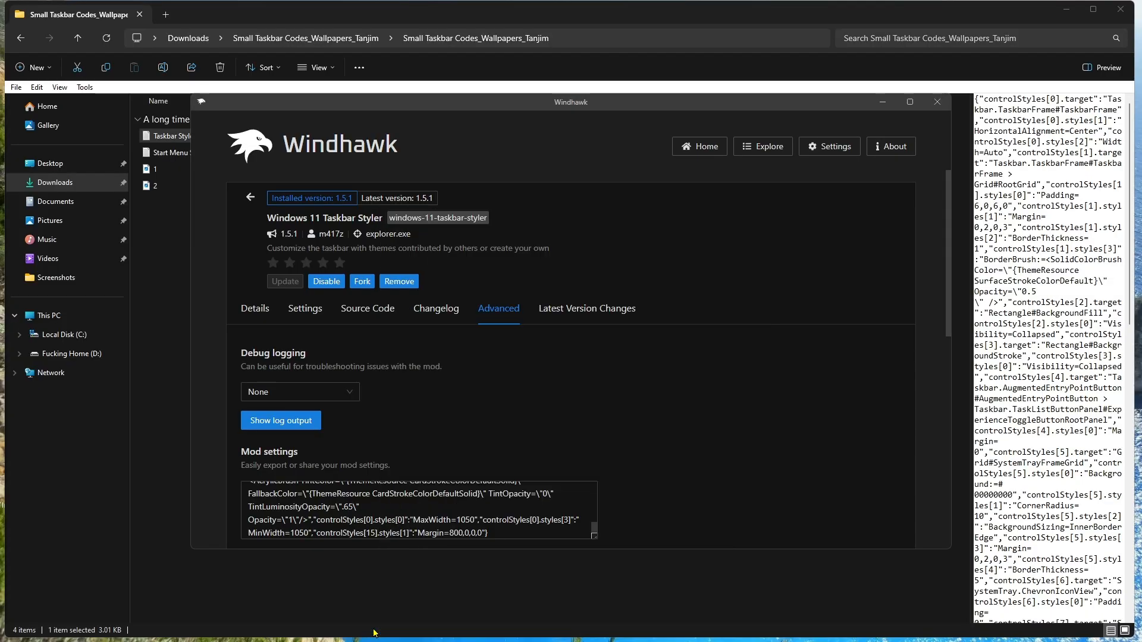
pyautogui.click(883, 102)
pyautogui.click(1066, 9)
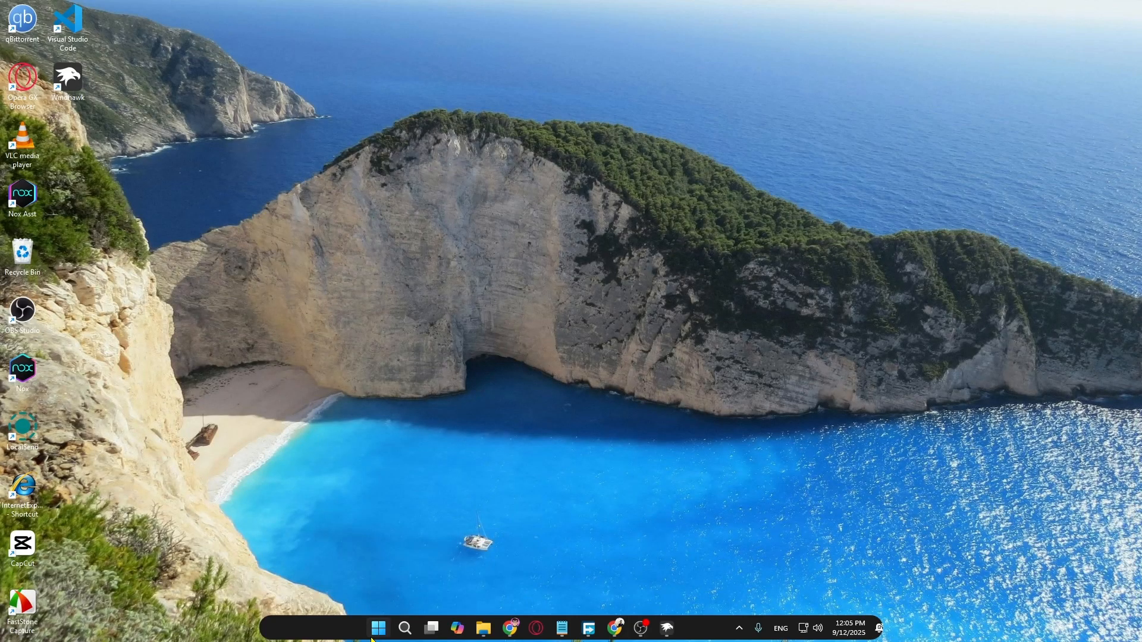
# Step: Reopen Windhawk, find the Taskbar height and icon size mod and install it, accepting the risk
pyautogui.click(666, 628)
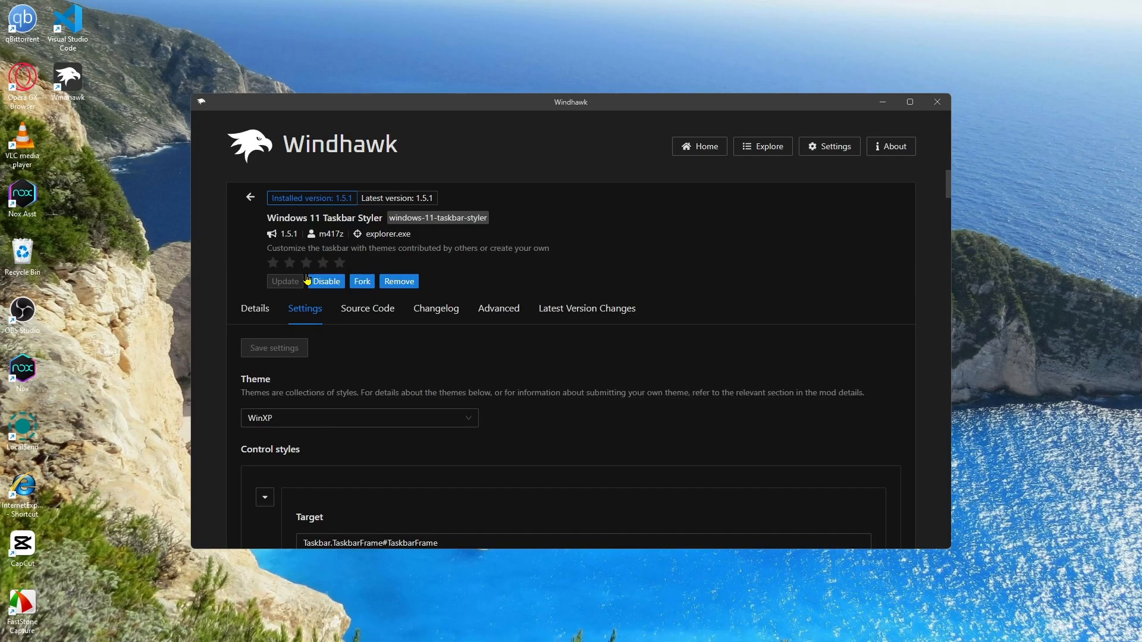
pyautogui.click(763, 146)
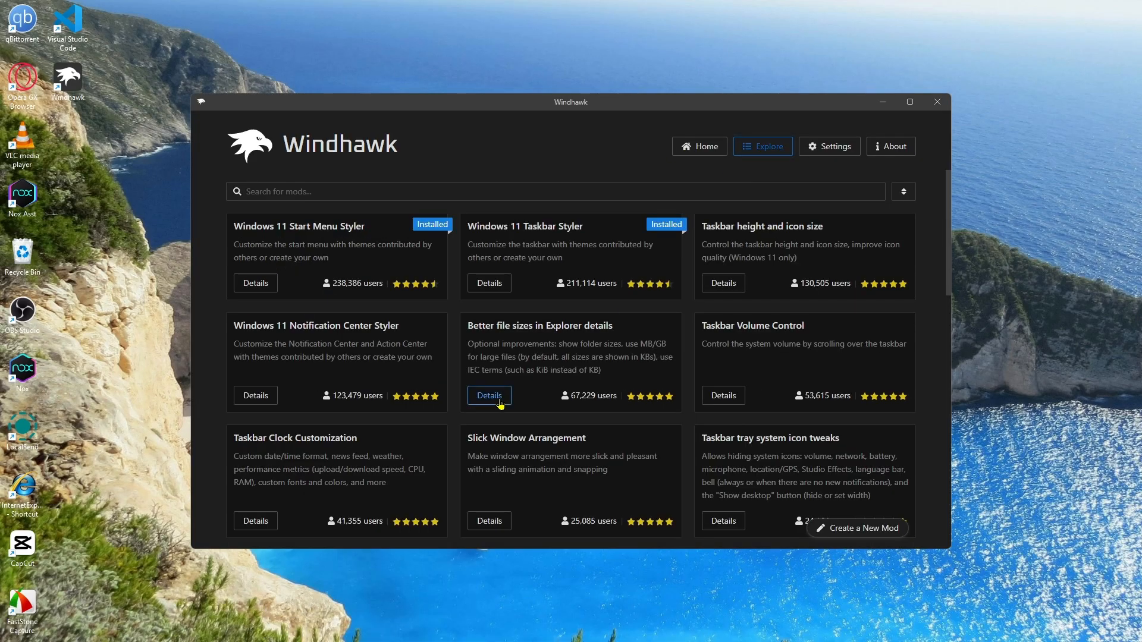
pyautogui.click(722, 282)
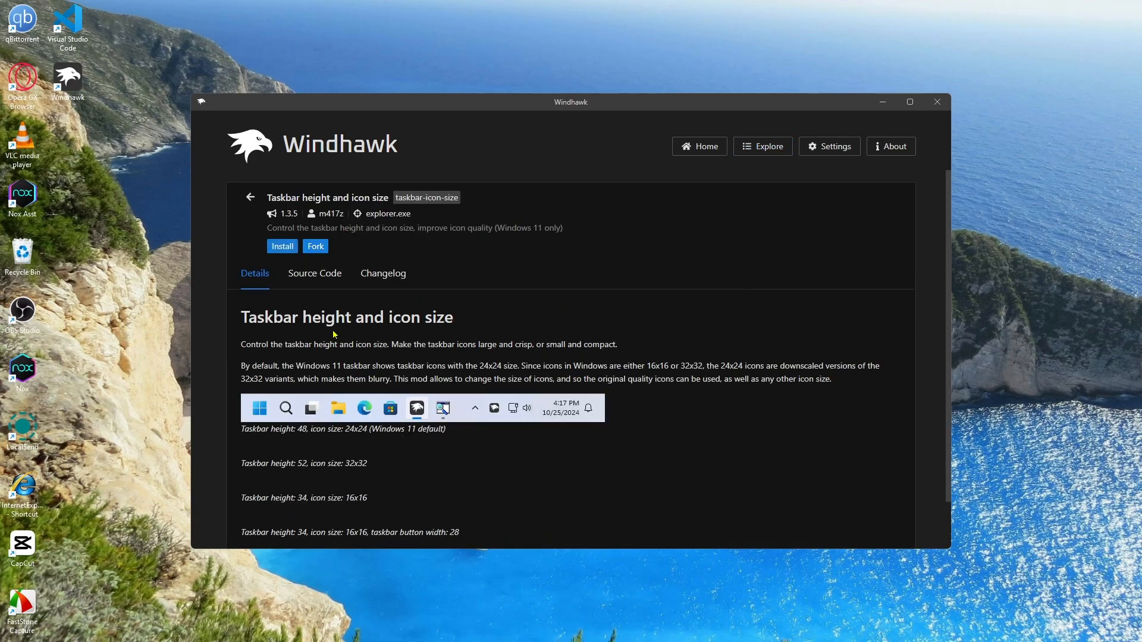
pyautogui.click(283, 248)
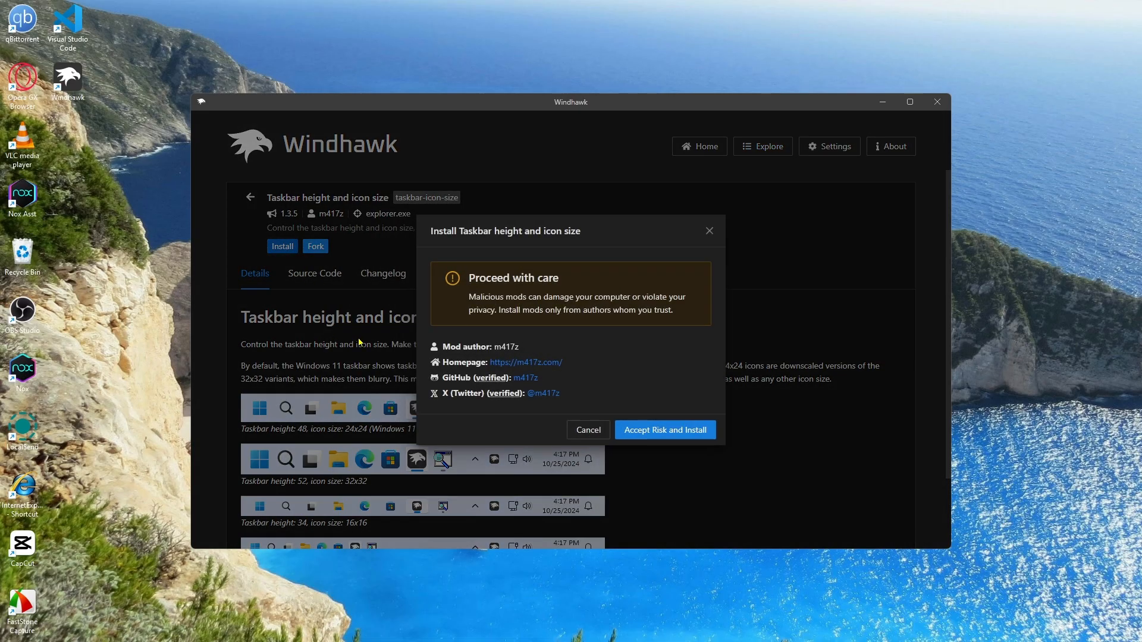
pyautogui.click(673, 431)
# Step: Set the mod's taskbar height to 56, icon size to 56 and taskbar button width to 45, and save the settings
pyautogui.click(317, 324)
pyautogui.scroll(-2, 316, 324)
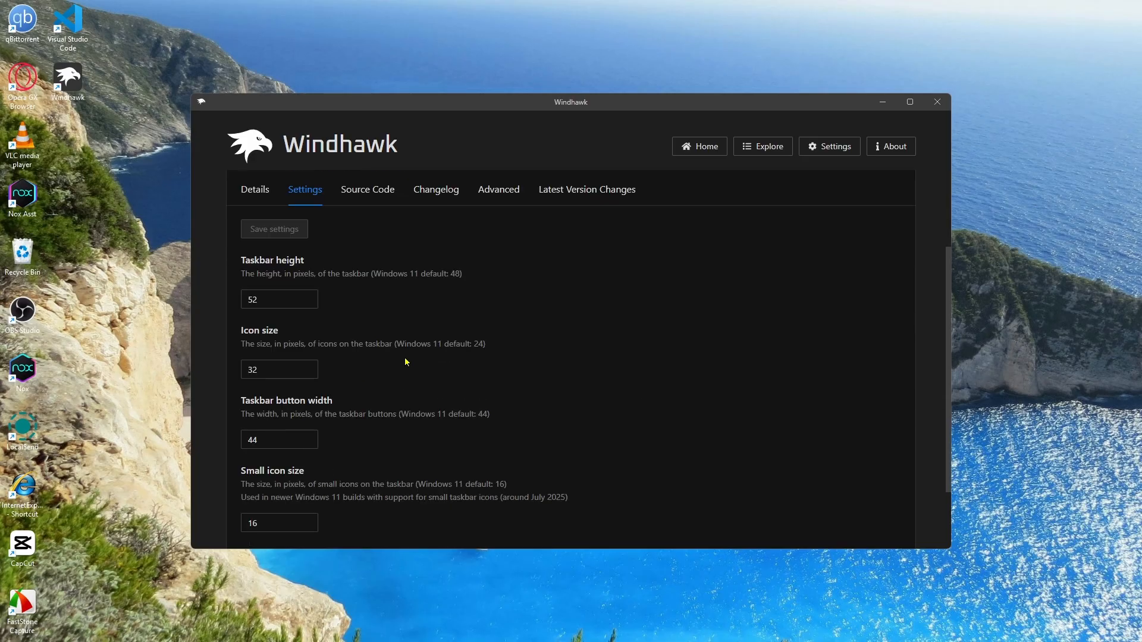
pyautogui.scroll(1, 286, 324)
pyautogui.doubleClick(286, 324)
pyautogui.write('056')
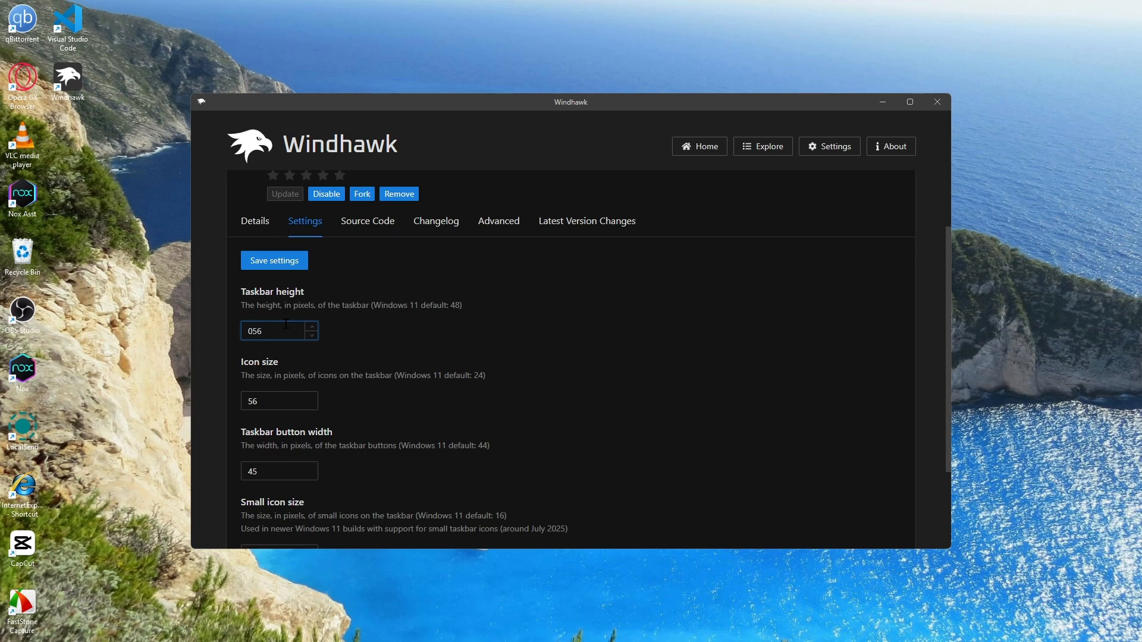
pyautogui.click(274, 261)
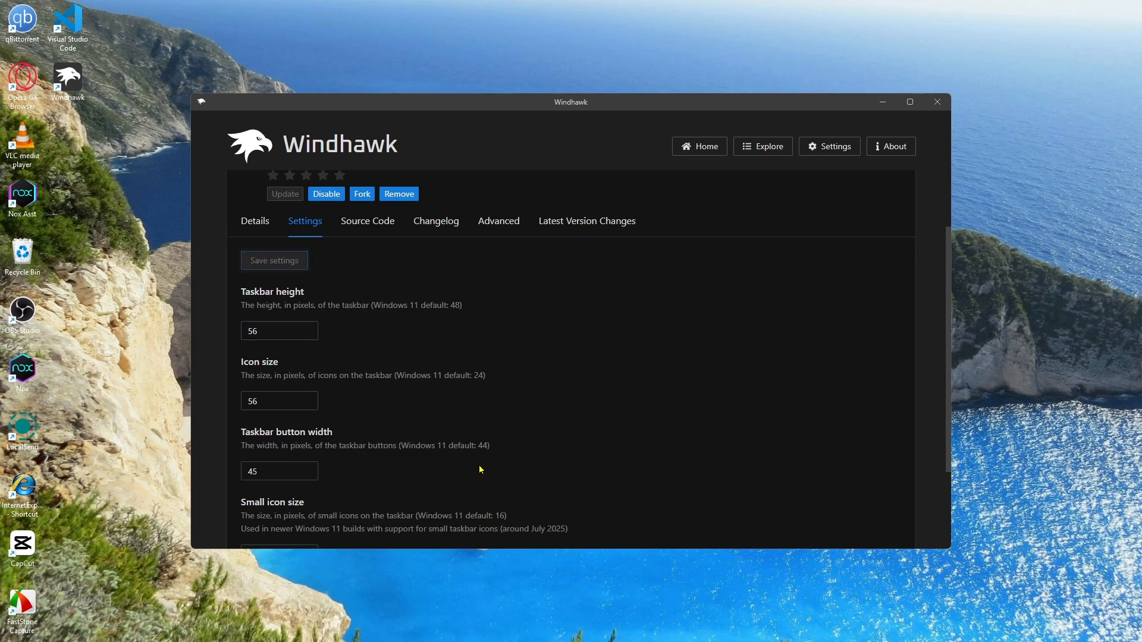
# Step: Set the icon size to 27, save the settings and look over the small icon and small button options
pyautogui.doubleClick(270, 404)
pyautogui.write('027')
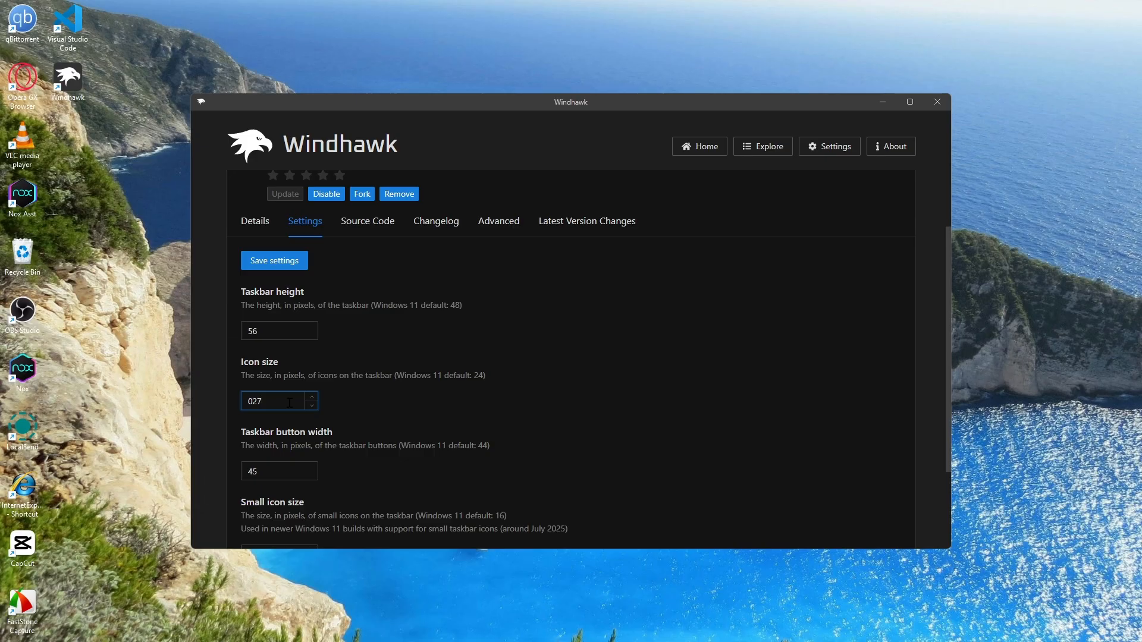
pyautogui.click(275, 260)
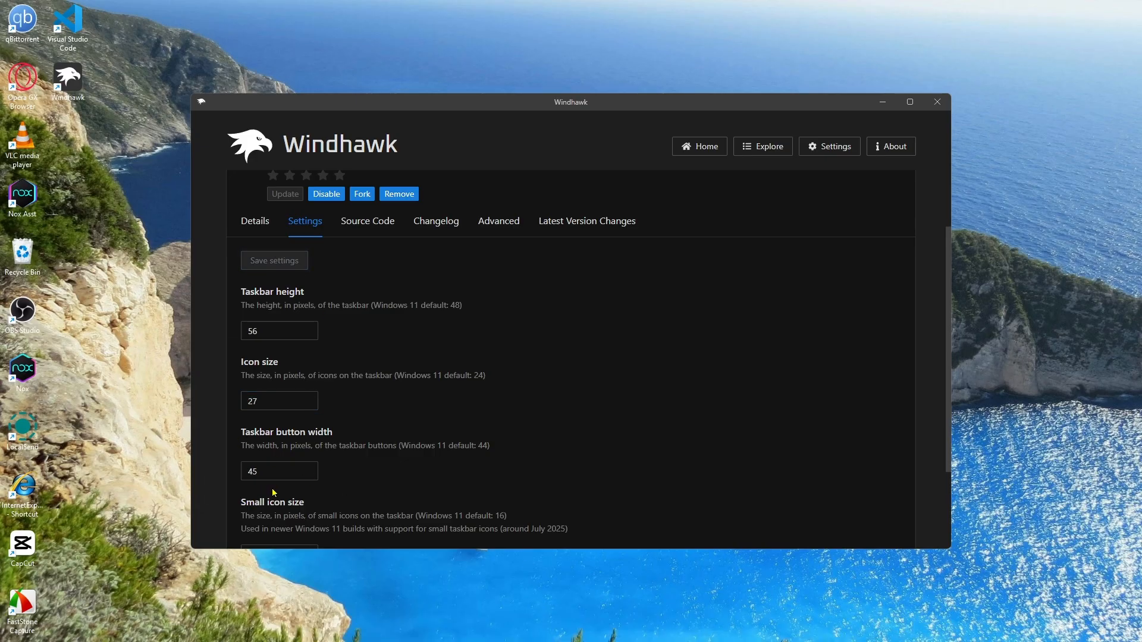
pyautogui.scroll(-2, 274, 470)
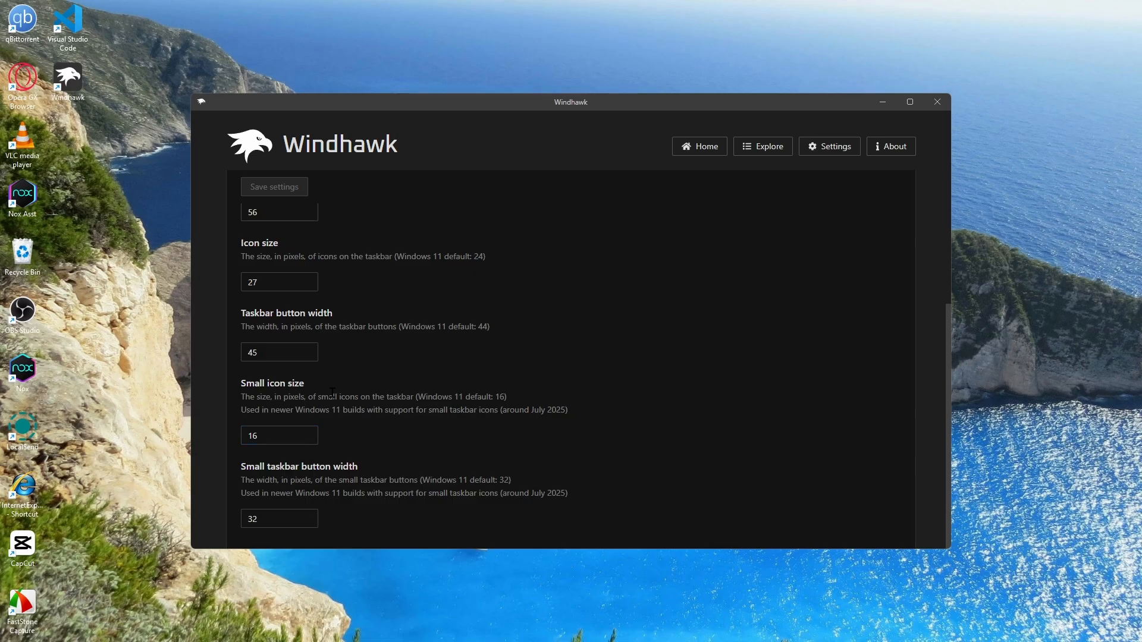
pyautogui.scroll(4, 332, 392)
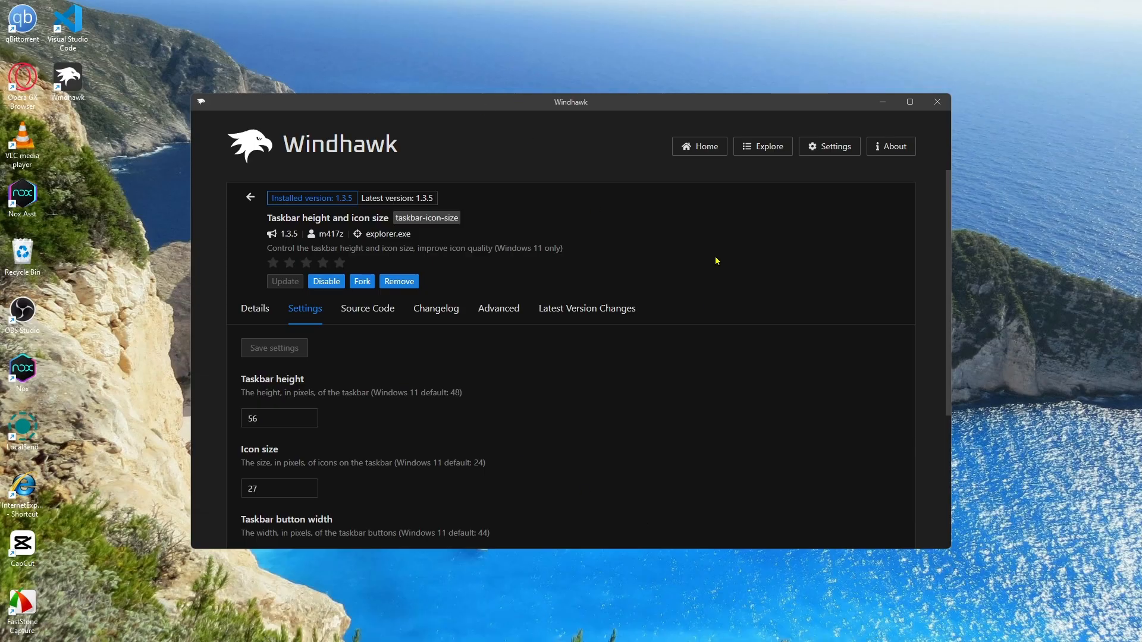
# Step: Open the advanced options of the installed Windows 11 Start Menu Styler mod at its mod settings code
pyautogui.click(753, 147)
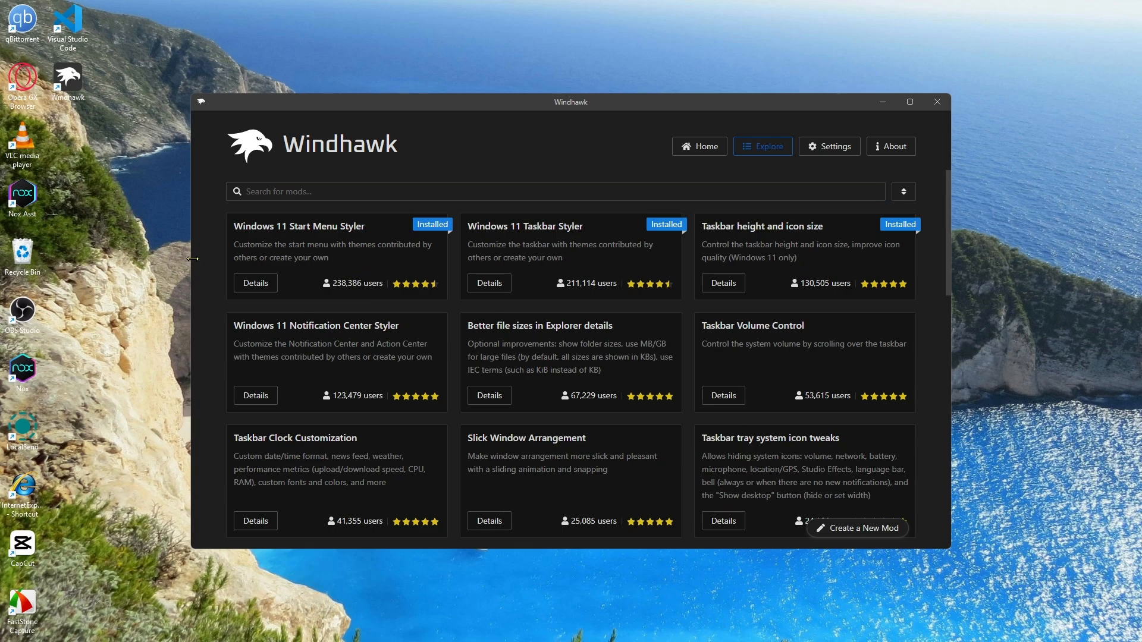
pyautogui.click(249, 288)
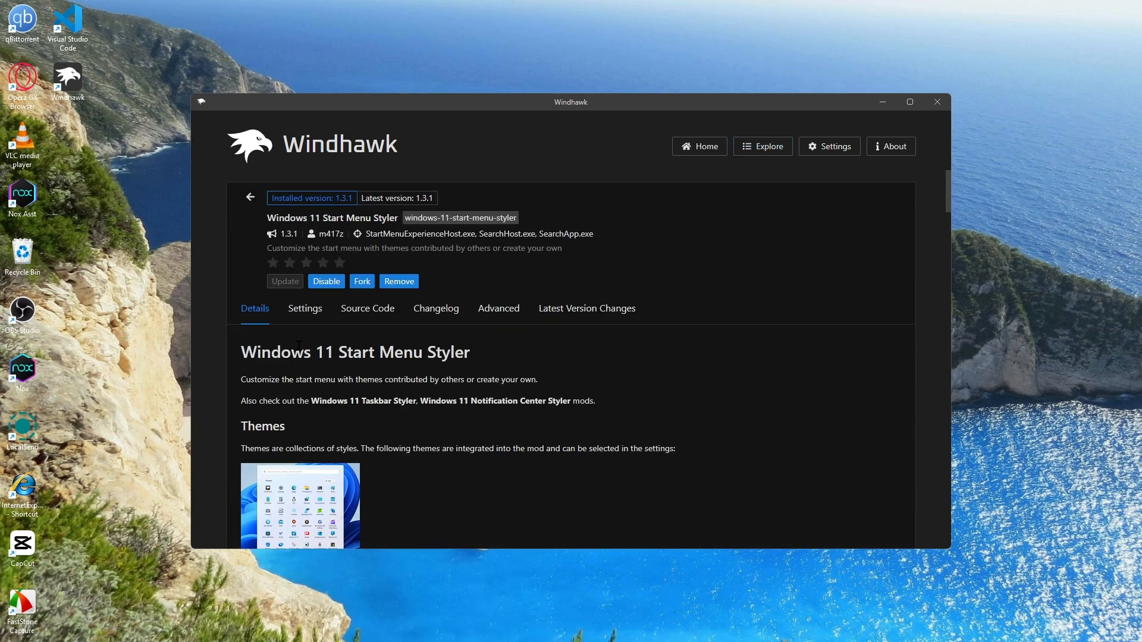
pyautogui.click(491, 314)
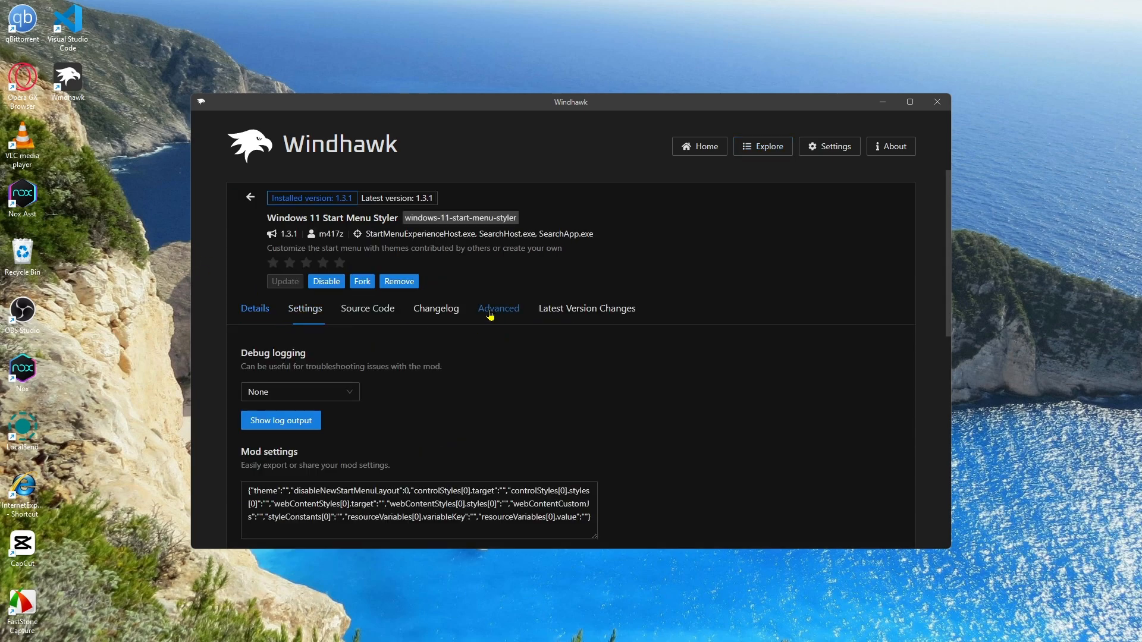
pyautogui.scroll(-4, 487, 351)
pyautogui.scroll(2, 487, 351)
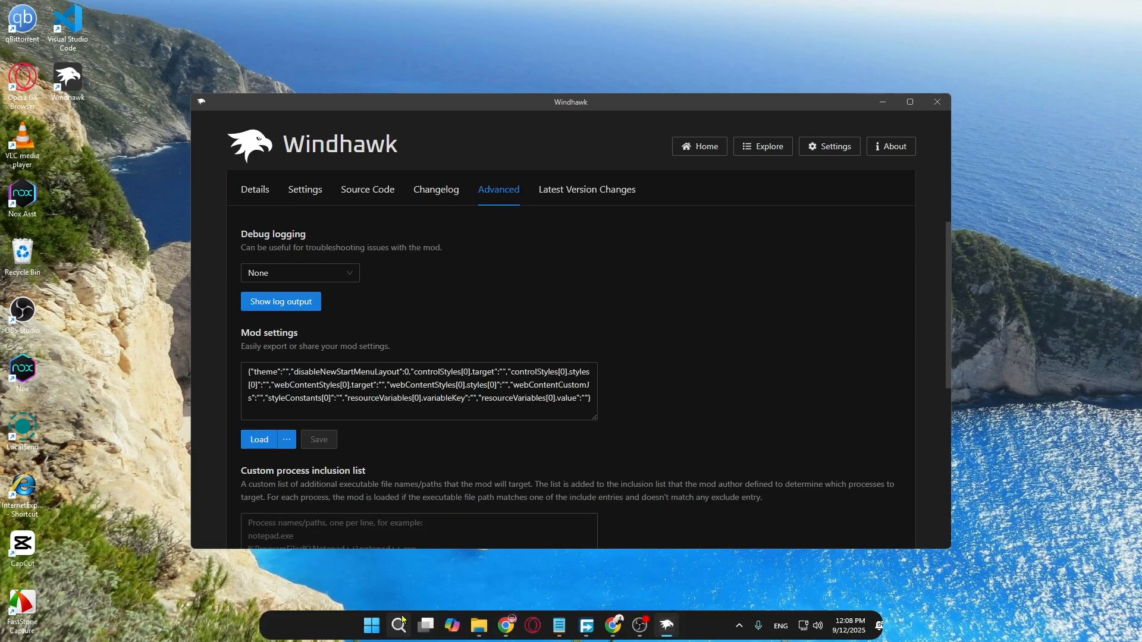
# Step: Switch to File Explorer, open the Start Menu Styler text file, copy its entire code and minimize the editor
pyautogui.click(479, 624)
pyautogui.click(436, 568)
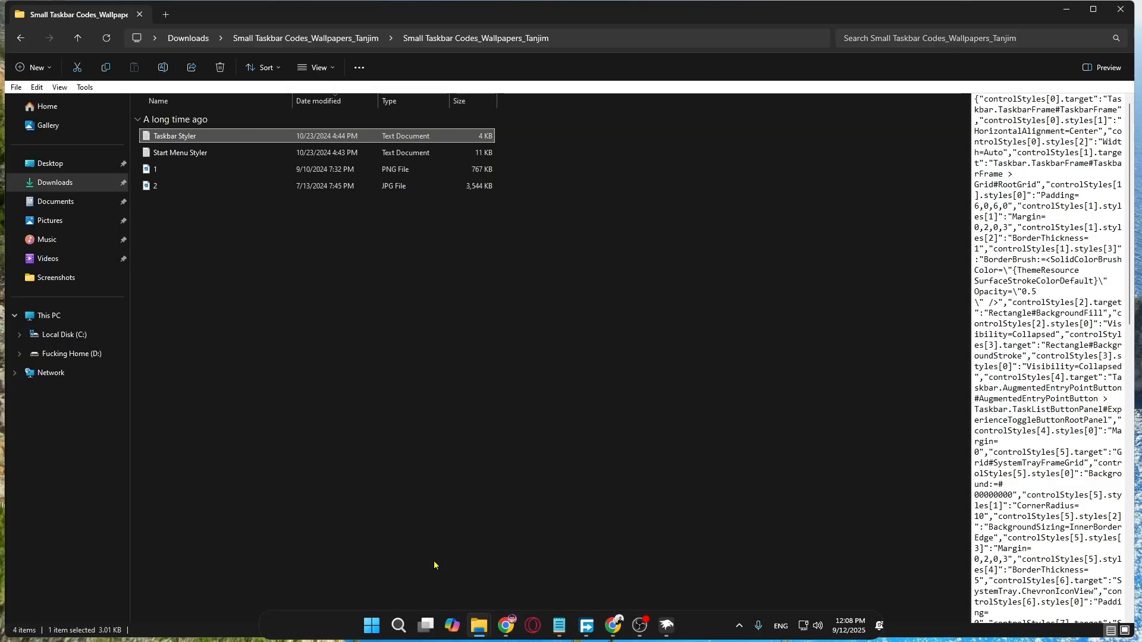
pyautogui.click(173, 156)
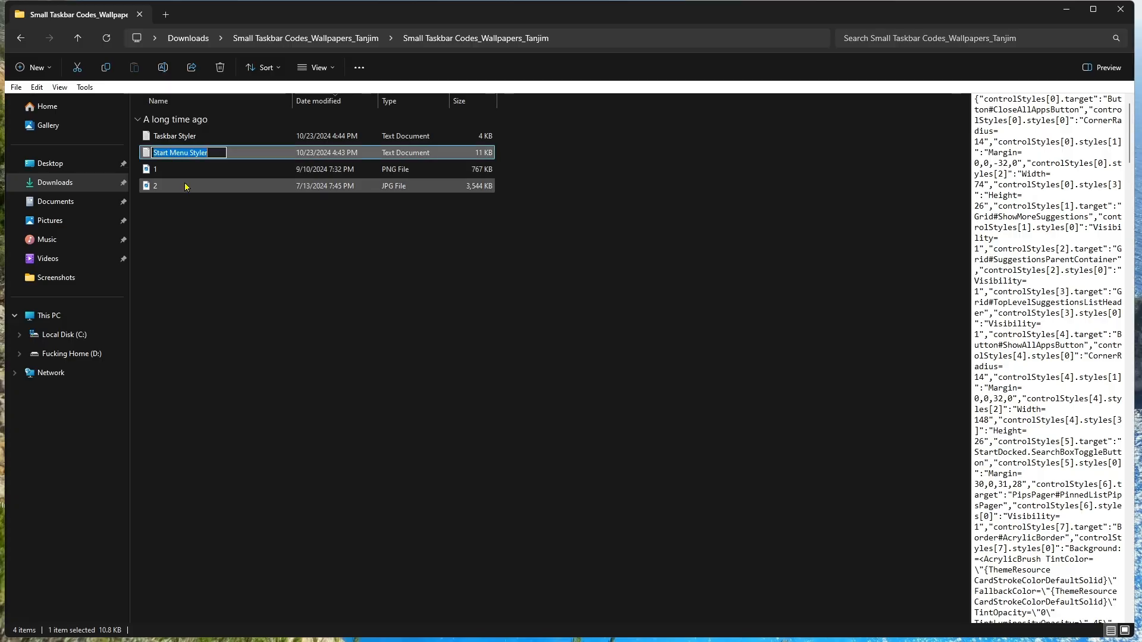
pyautogui.doubleClick(298, 152)
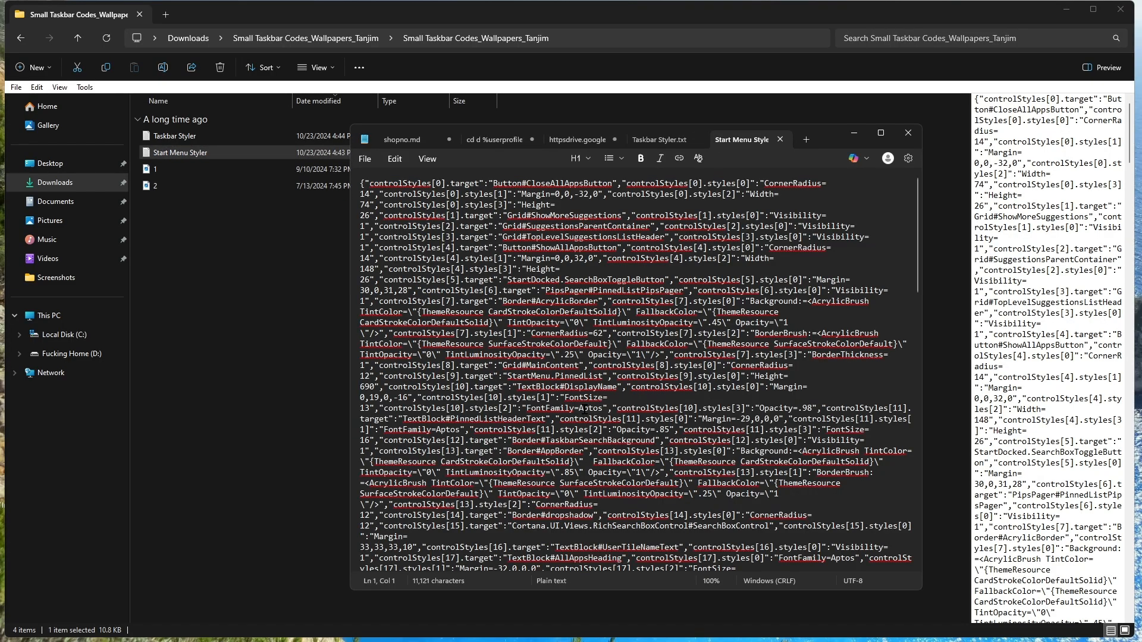
pyautogui.hotkey('ctrl', 'a')
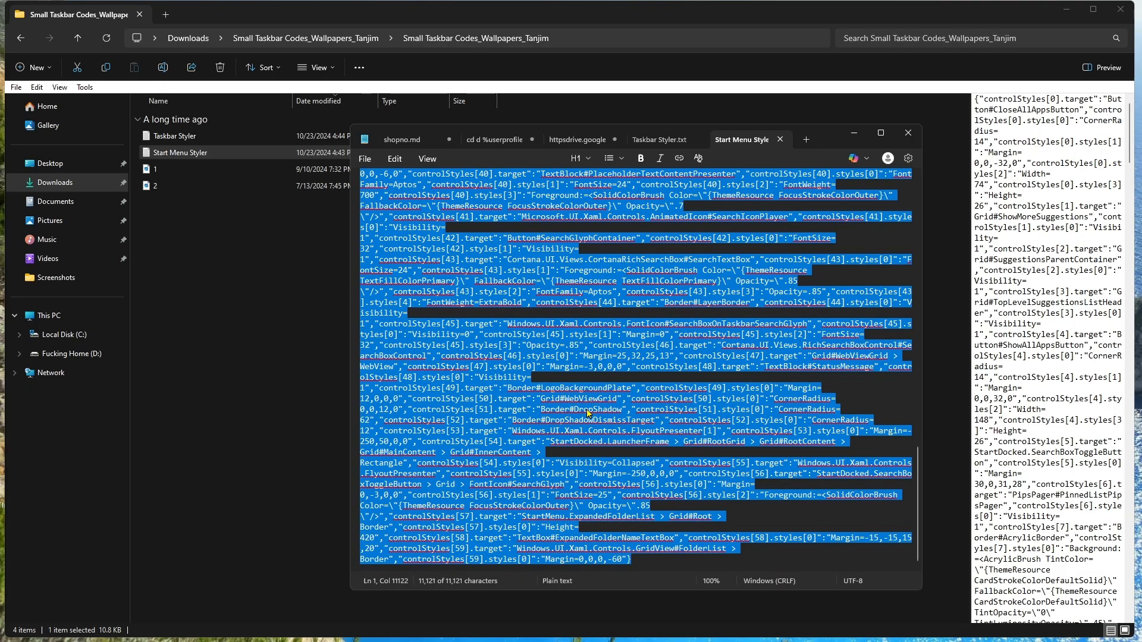
pyautogui.click(854, 133)
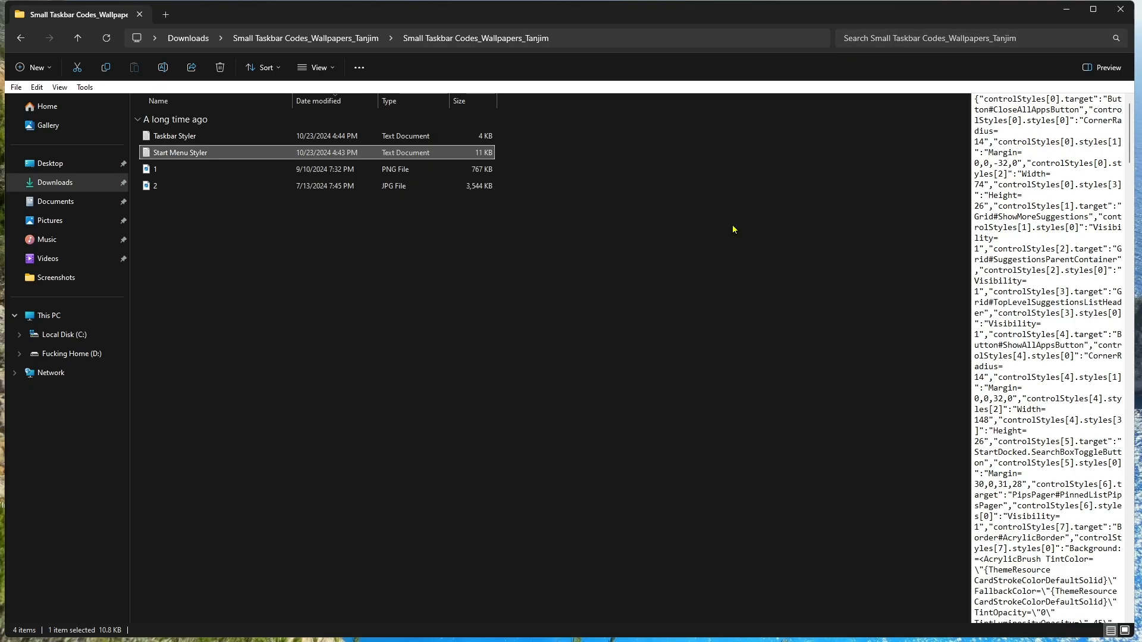
# Step: Return to Windhawk, replace the Start Menu Styler mod settings with the copied code and save them
pyautogui.click(667, 626)
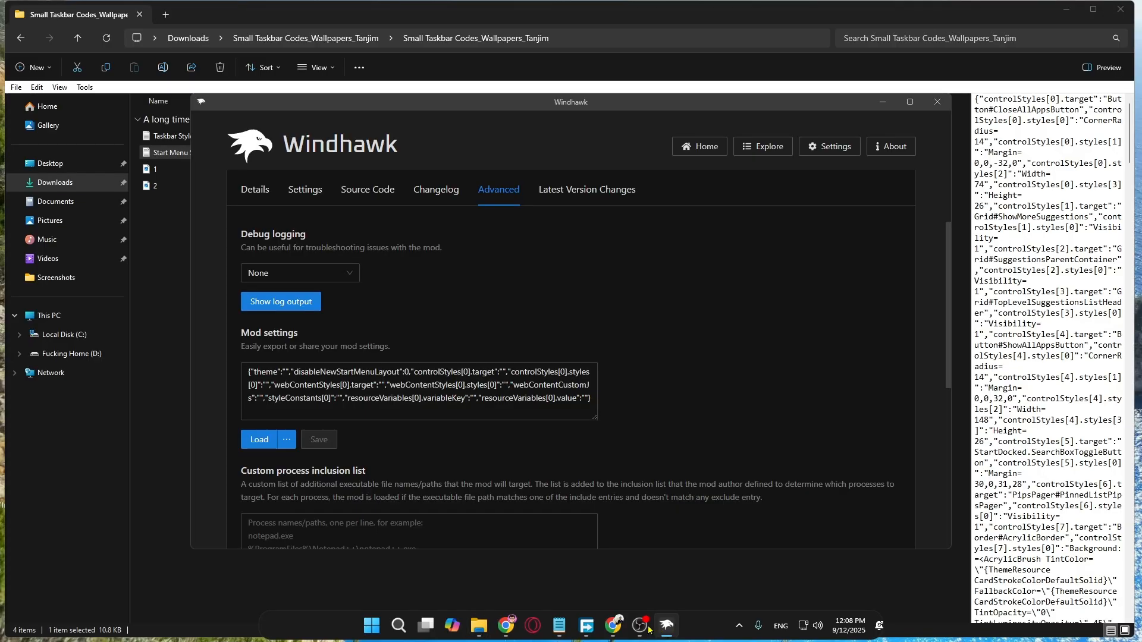
pyautogui.tripleClick(351, 405)
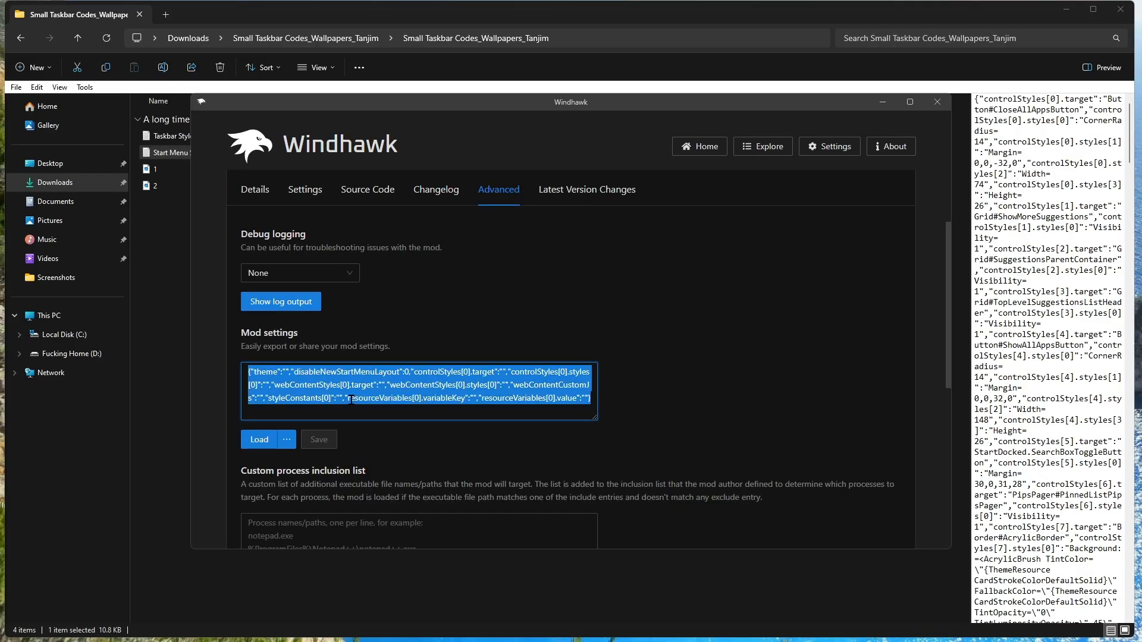
pyautogui.hotkey('ctrl', 'v')
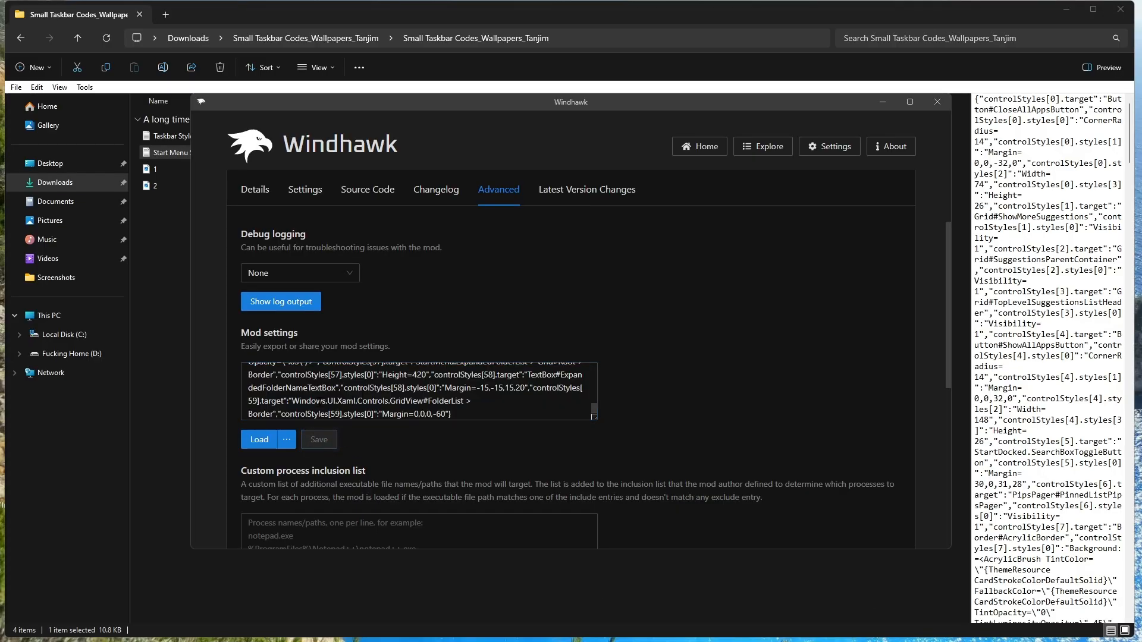
# Step: Minimize the File Explorer and Windhawk windows and open the Start menu to check its new style
pyautogui.click(369, 631)
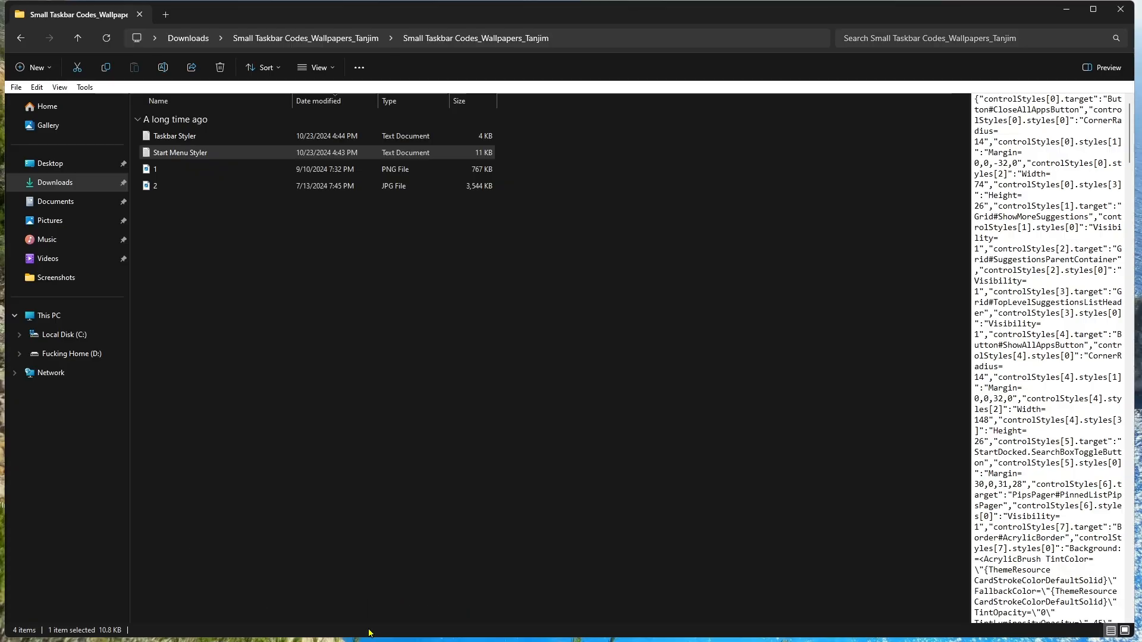
pyautogui.click(1063, 11)
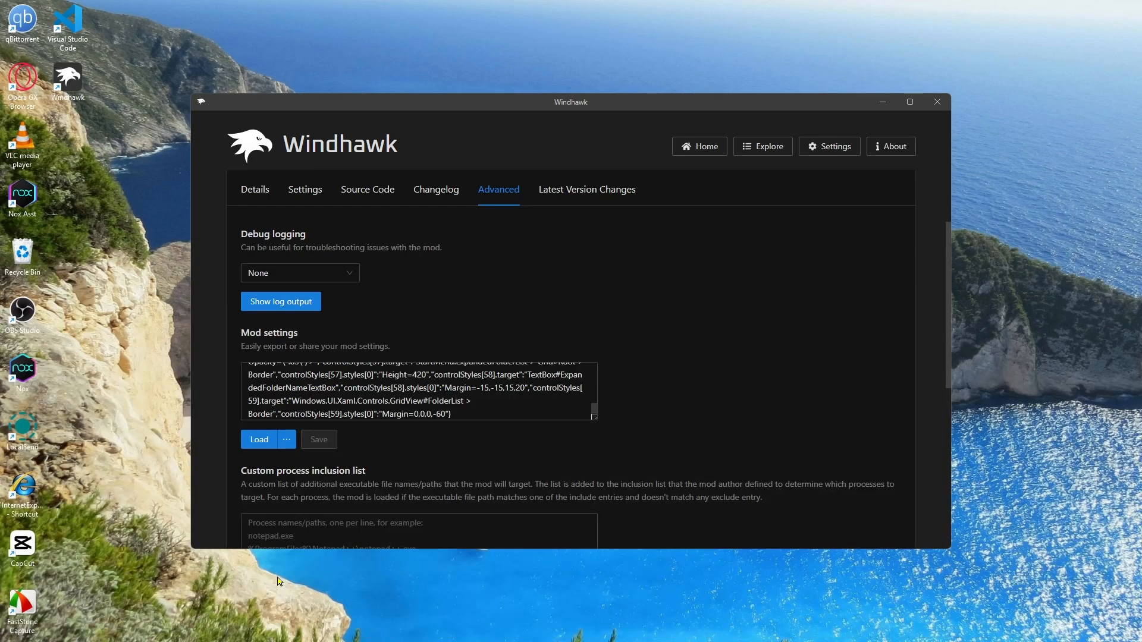
pyautogui.moveTo(371, 629)
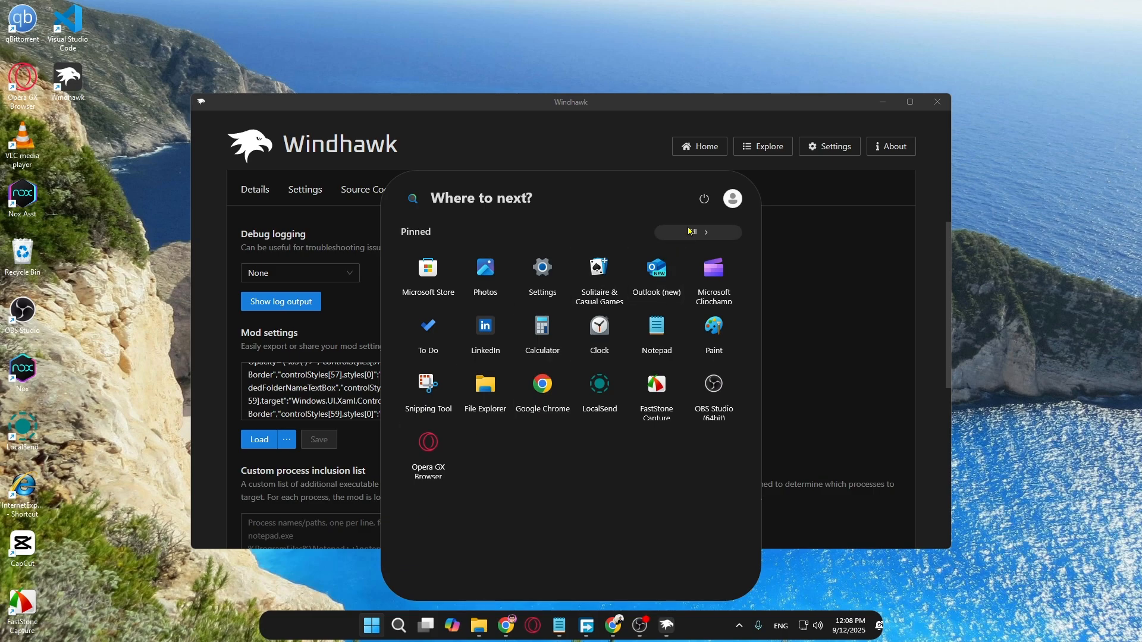
pyautogui.click(882, 102)
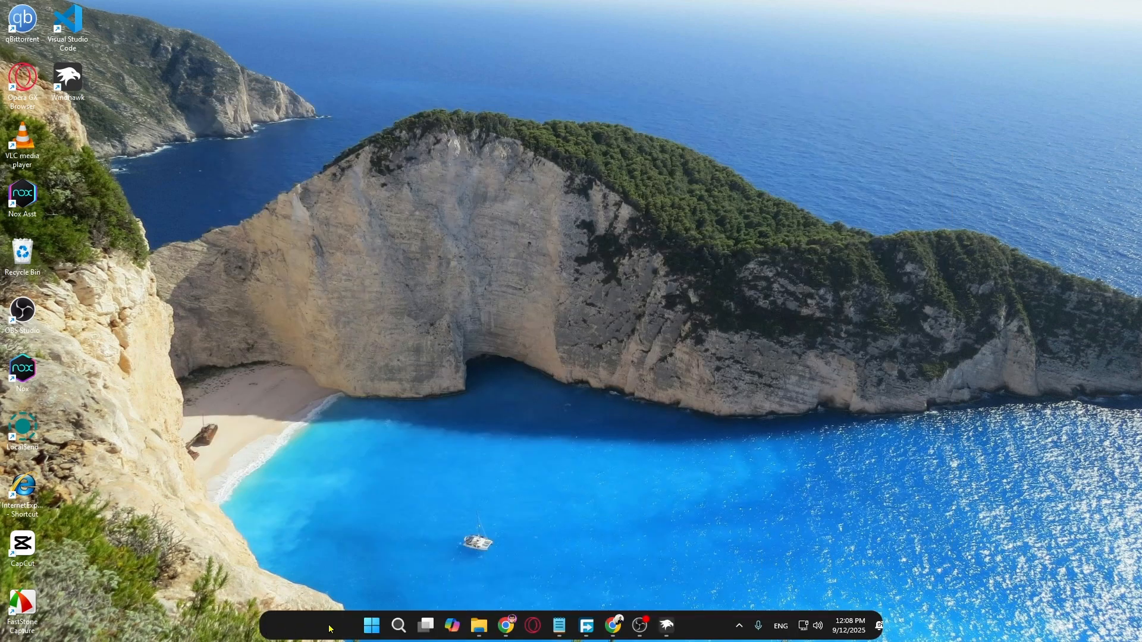
pyautogui.click(372, 625)
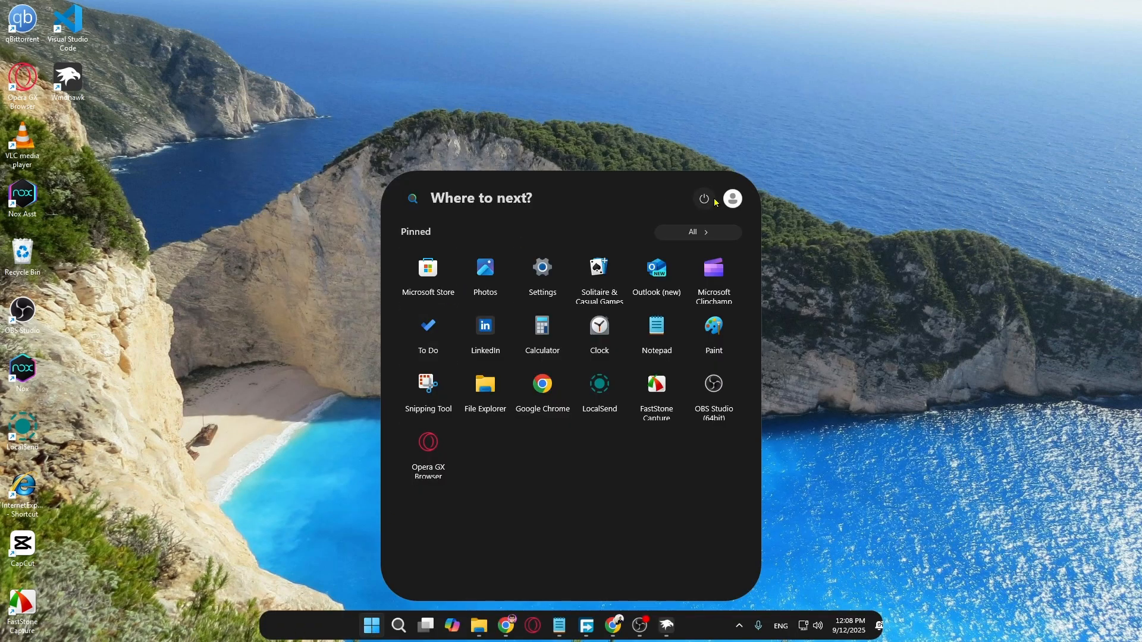
# Step: Check the power options and the account flyout in the restyled Start menu, then close the flyout
pyautogui.click(703, 197)
pyautogui.click(703, 200)
pyautogui.click(733, 199)
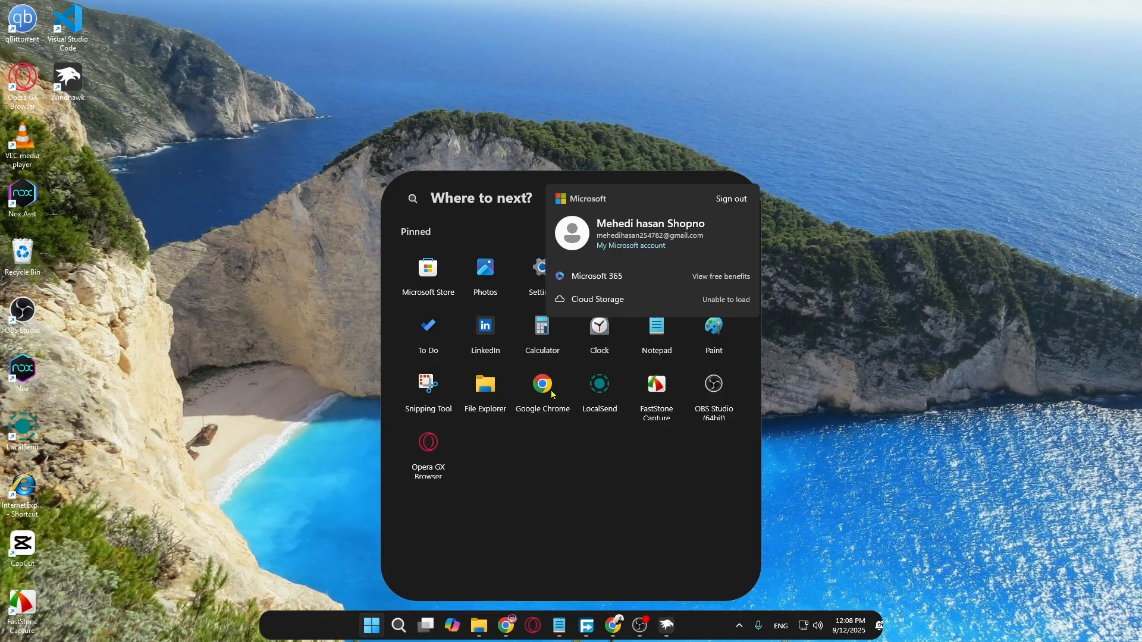
pyautogui.click(534, 547)
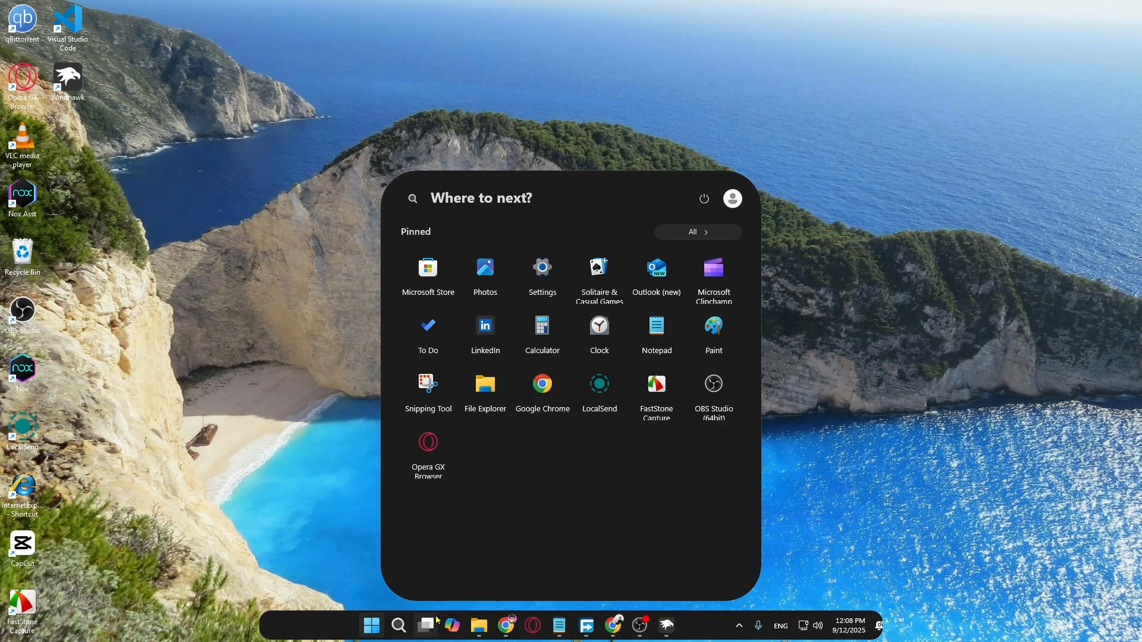
# Step: Set the Windows colour mode to Light in the Personalization colour settings and close Settings
pyautogui.rightClick(700, 635)
pyautogui.click(731, 617)
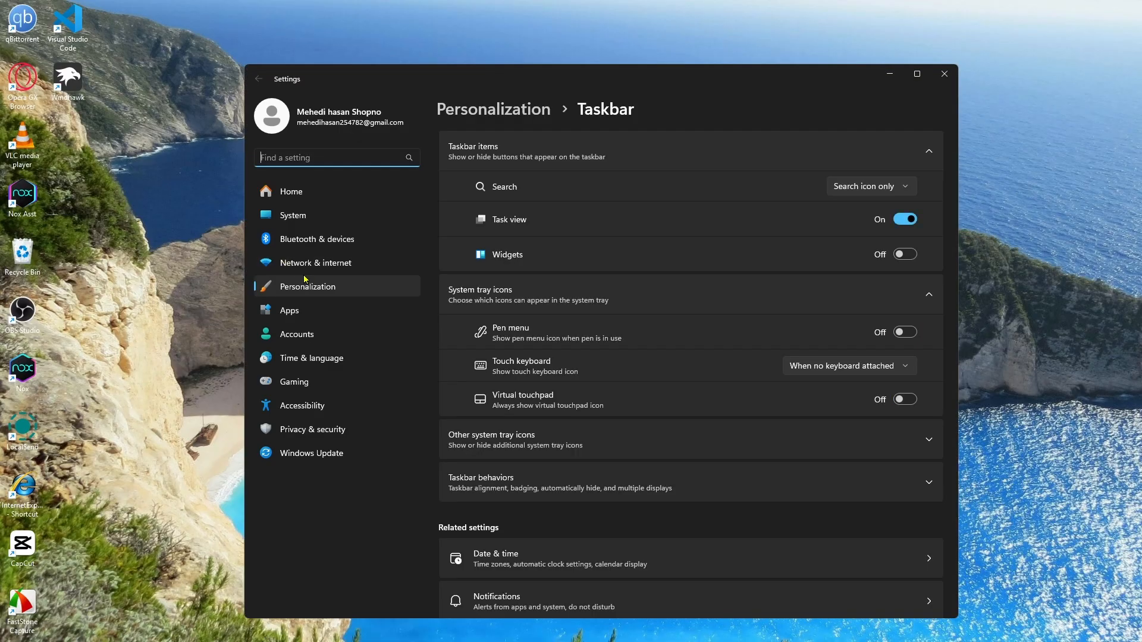
pyautogui.click(306, 286)
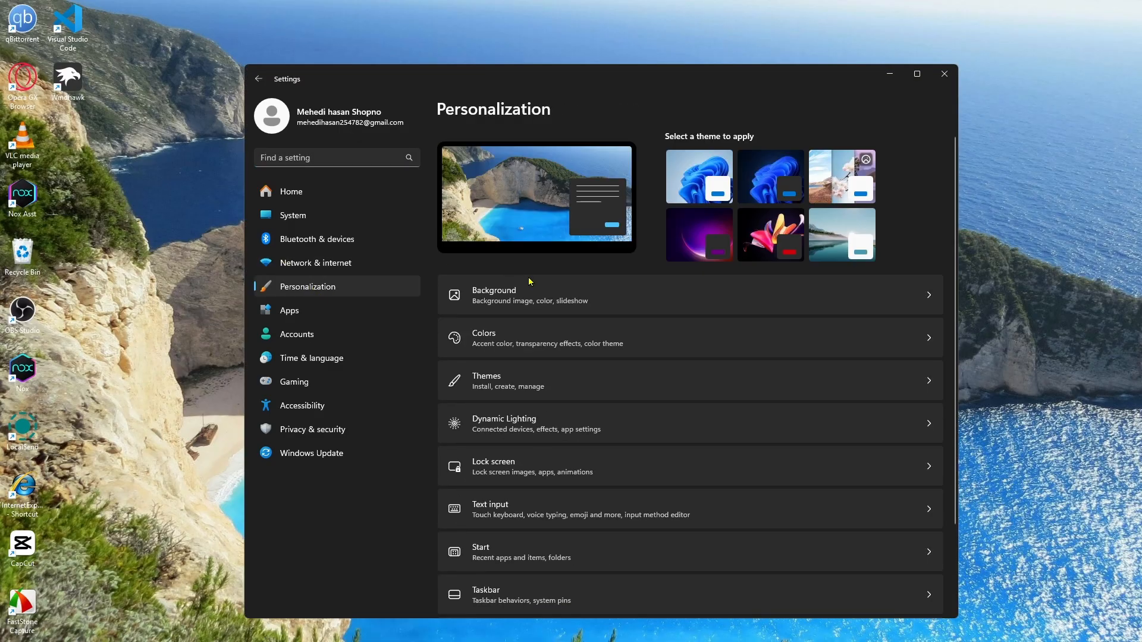
pyautogui.click(569, 338)
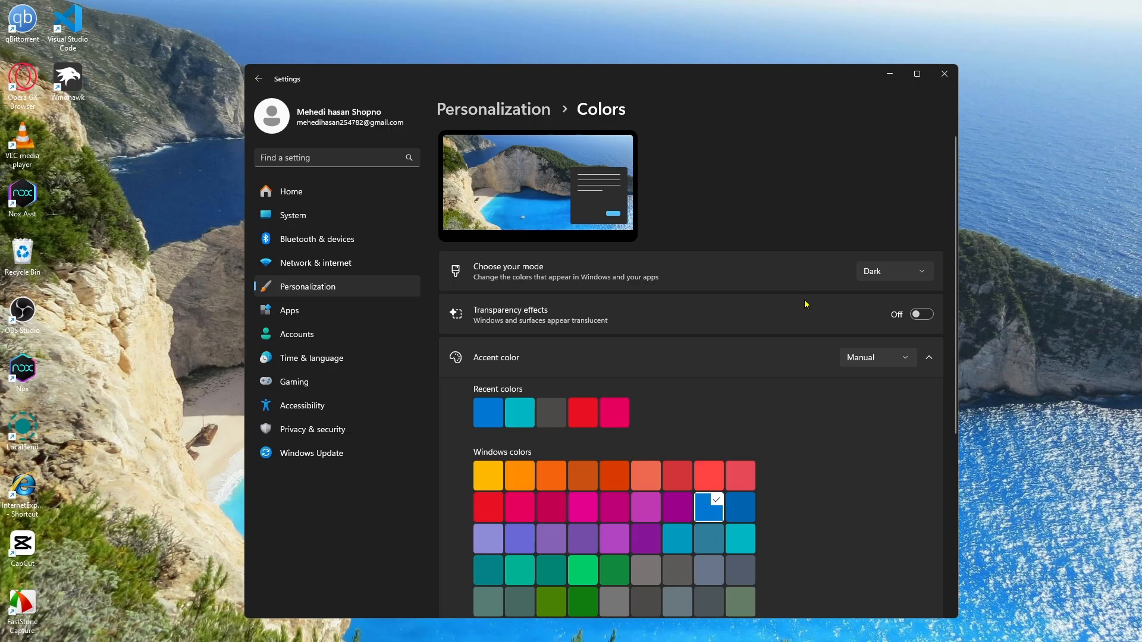
pyautogui.click(878, 272)
pyautogui.click(880, 257)
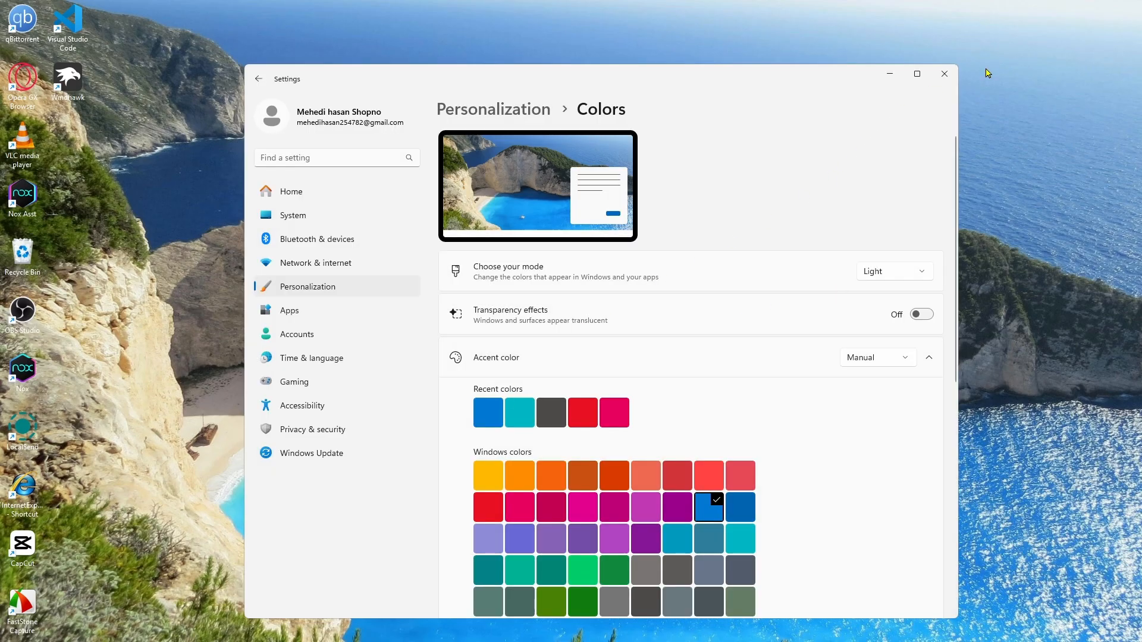
pyautogui.click(945, 73)
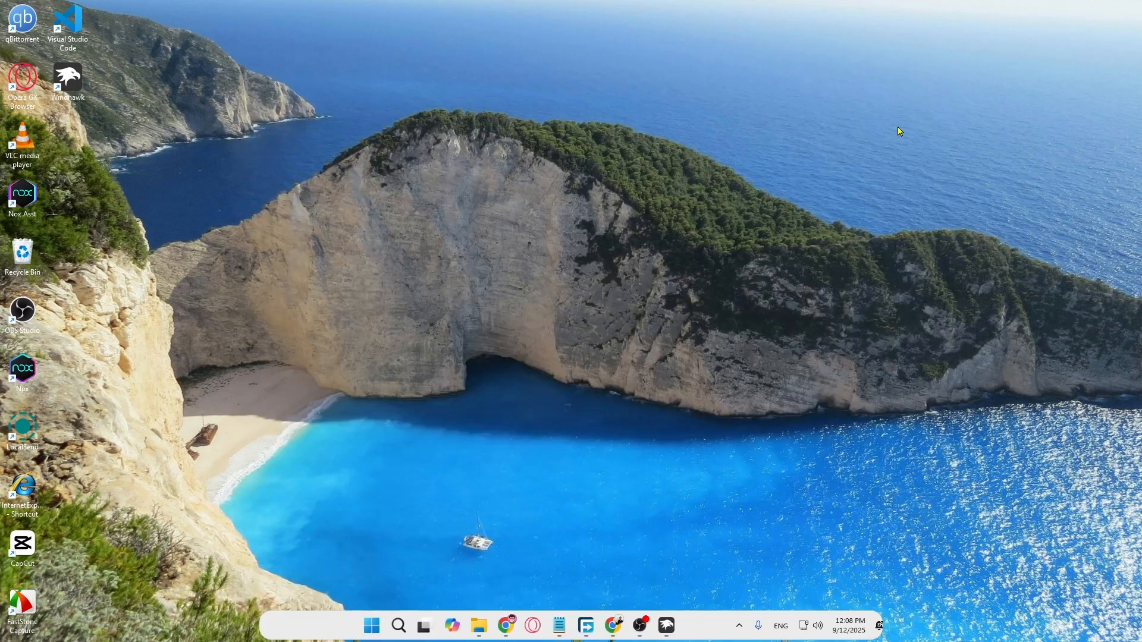
# Step: Open the Start menu to check its style in light mode, including the power options, and close it
pyautogui.click(372, 625)
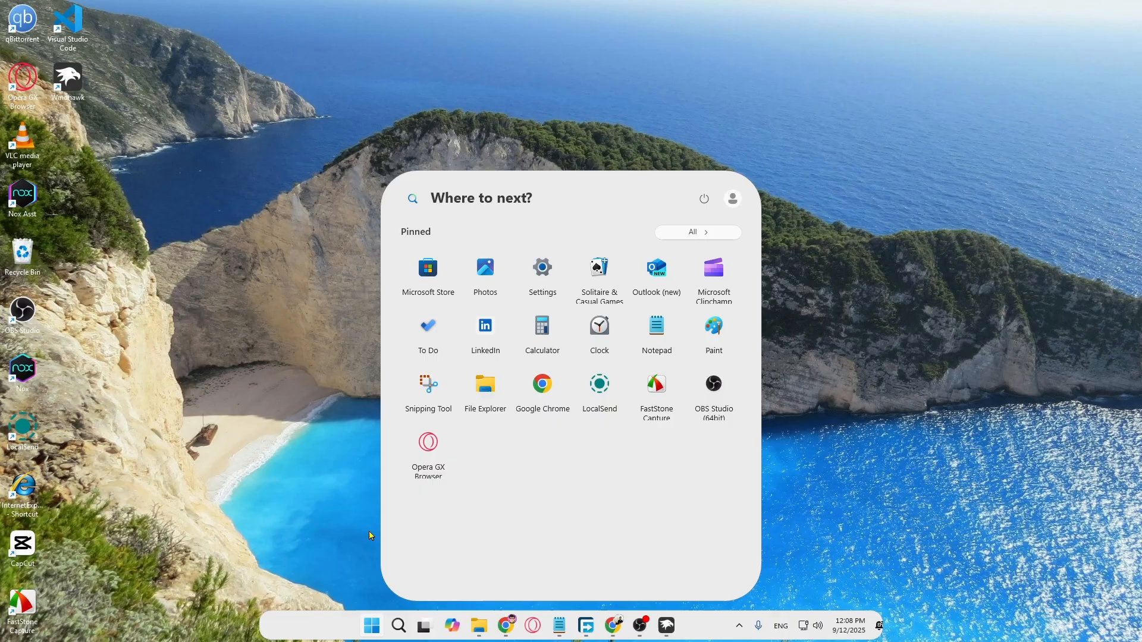
pyautogui.click(705, 200)
pyautogui.click(705, 200)
pyautogui.click(918, 214)
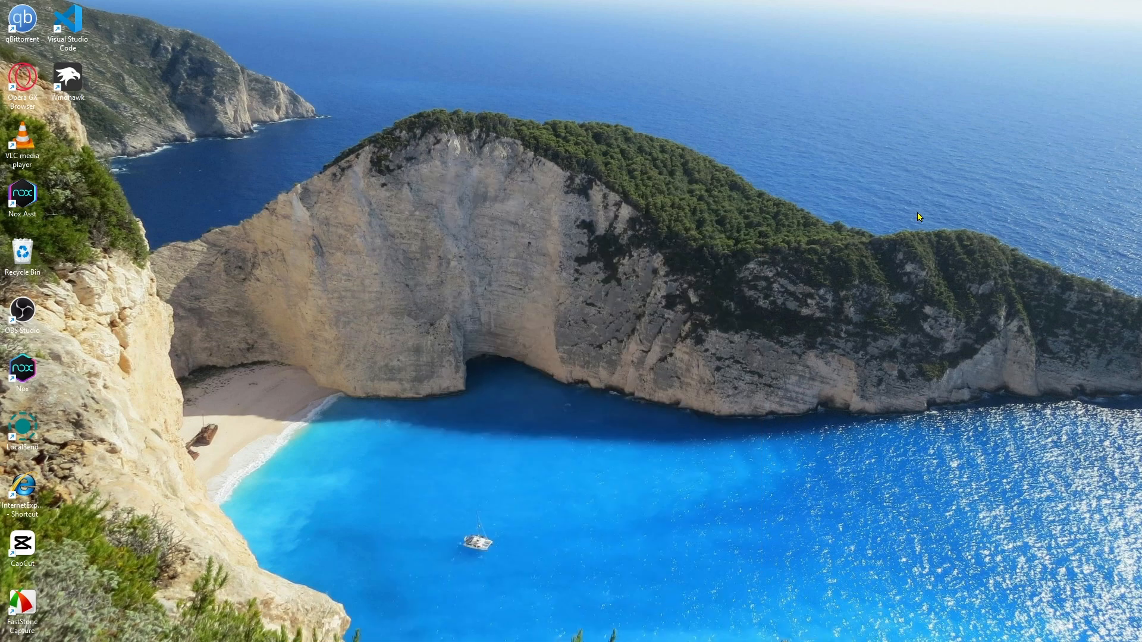